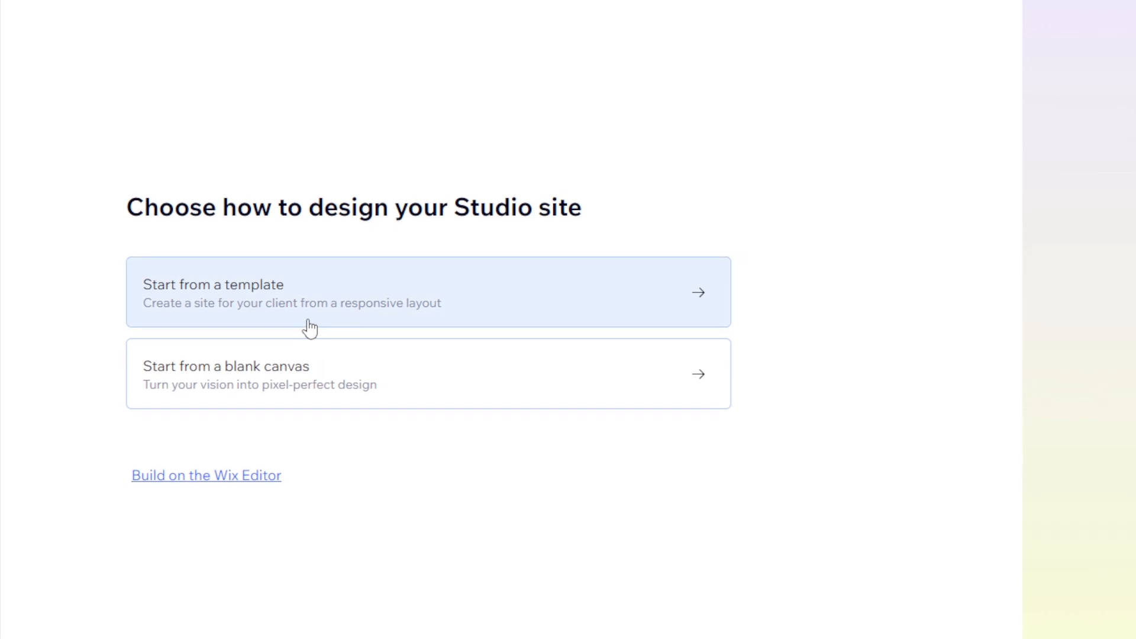
Start the site from a template and browse the responsive template gallery.
left_click(390, 322)
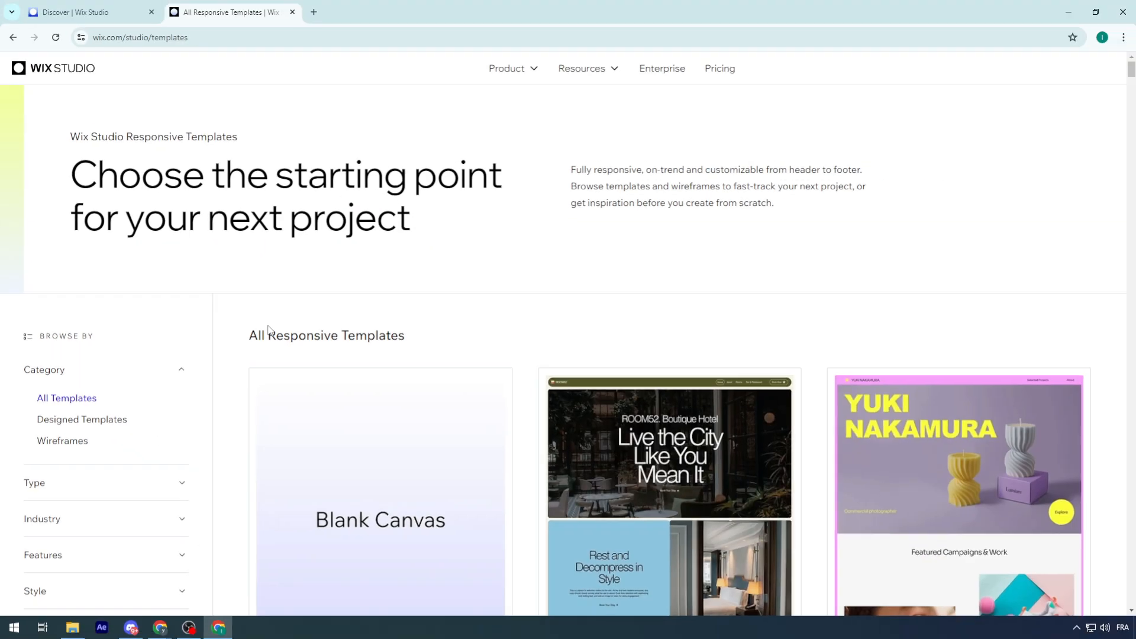
scroll(409, 328, "down", 4)
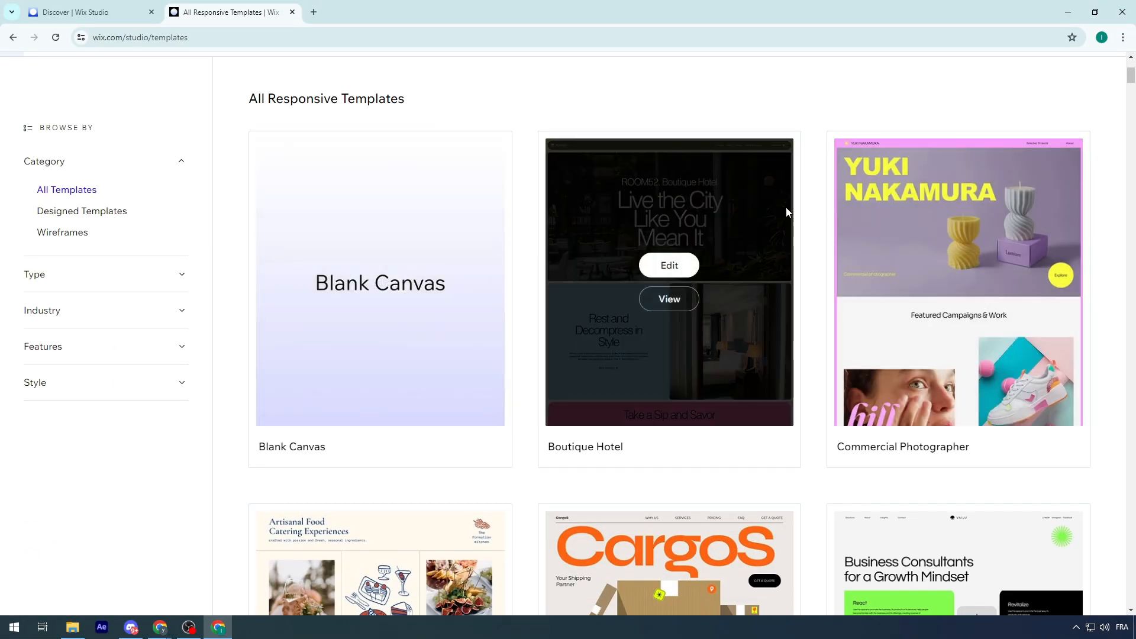
scroll(678, 242, "down", 5)
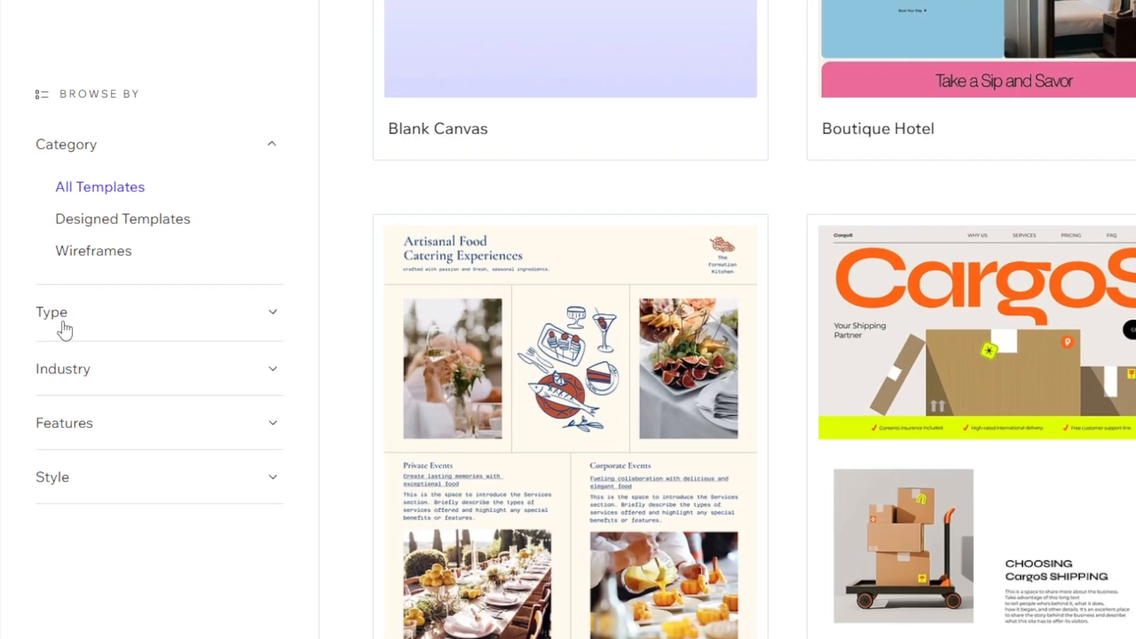
Expand the Type, Industry, Features and Style filter groups to review the available template filters.
left_click(65, 330)
scroll(68, 378, "down", 2)
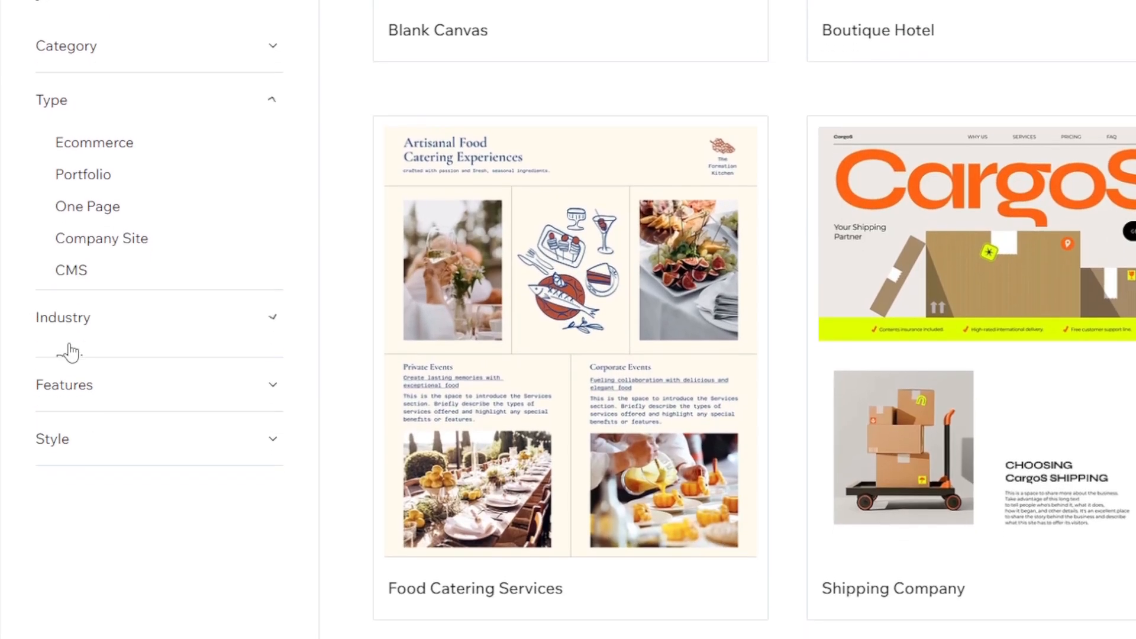
left_click(70, 343)
left_click(69, 335)
scroll(68, 361, "down", 2)
left_click(59, 372)
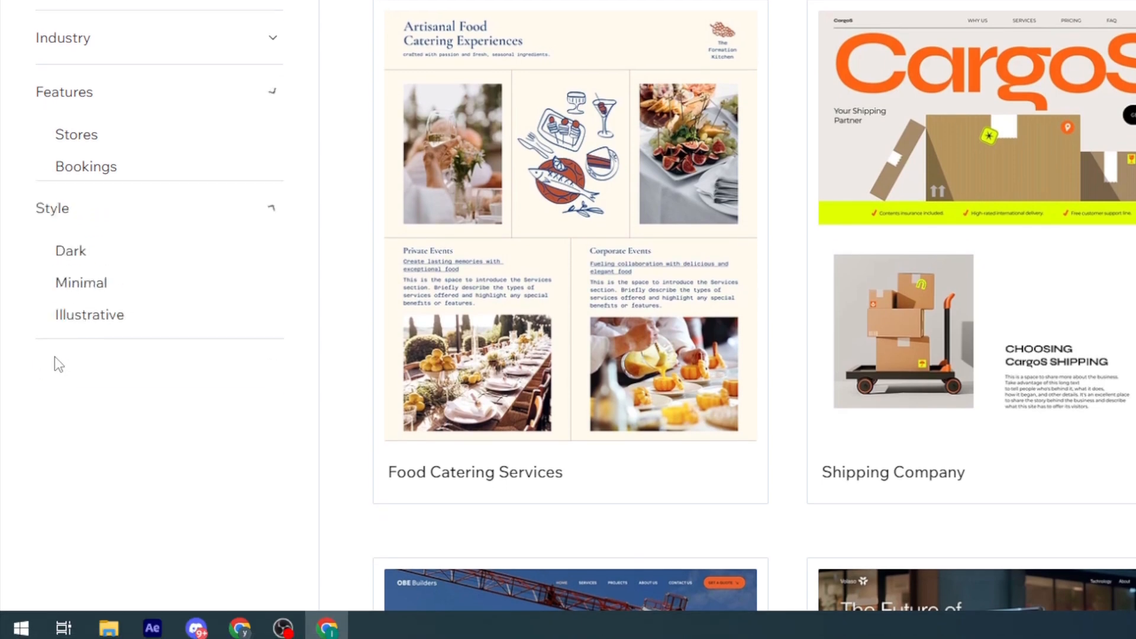
Filter the templates by the Ecommerce type.
scroll(88, 260, "up", 4)
left_click(114, 224)
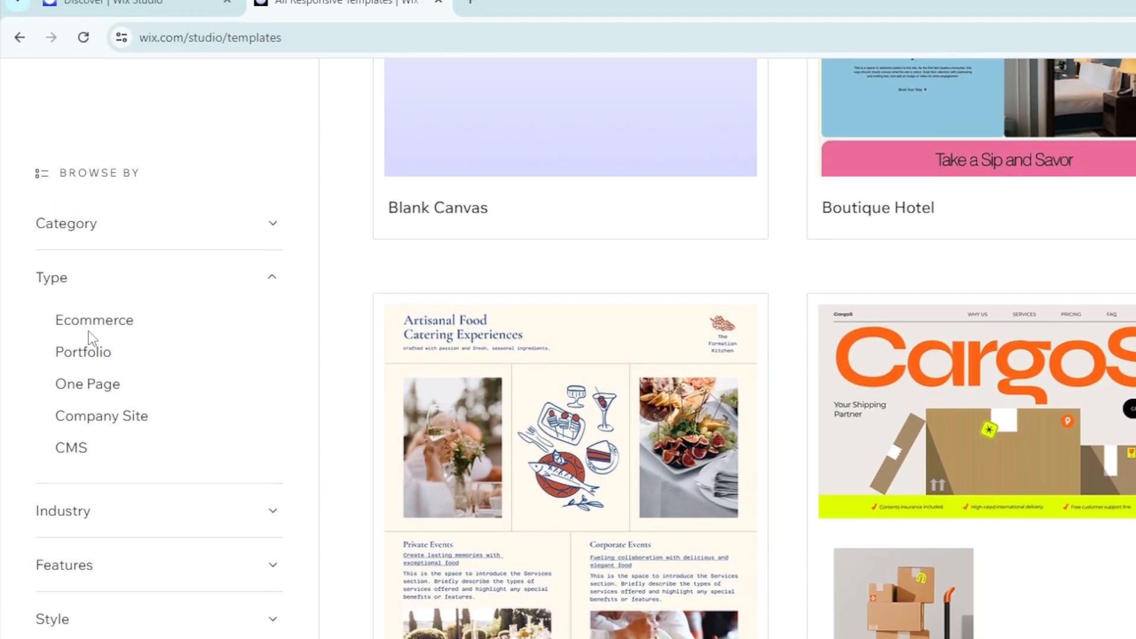
left_click(101, 314)
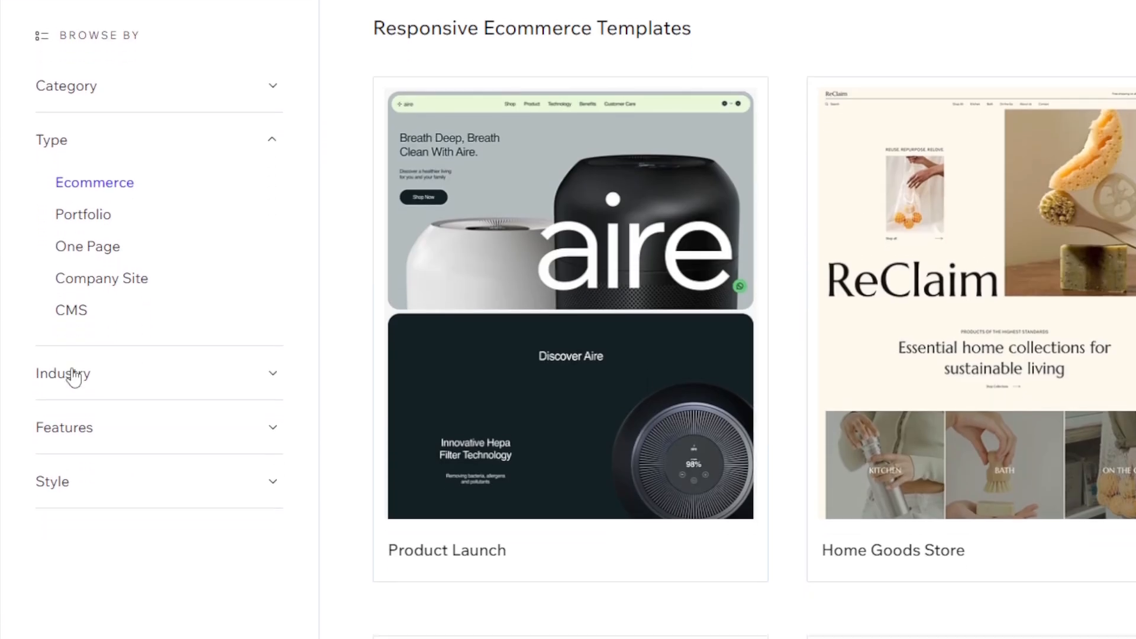
Filter the templates by the Technology industry, then by the Stores feature.
left_click(74, 495)
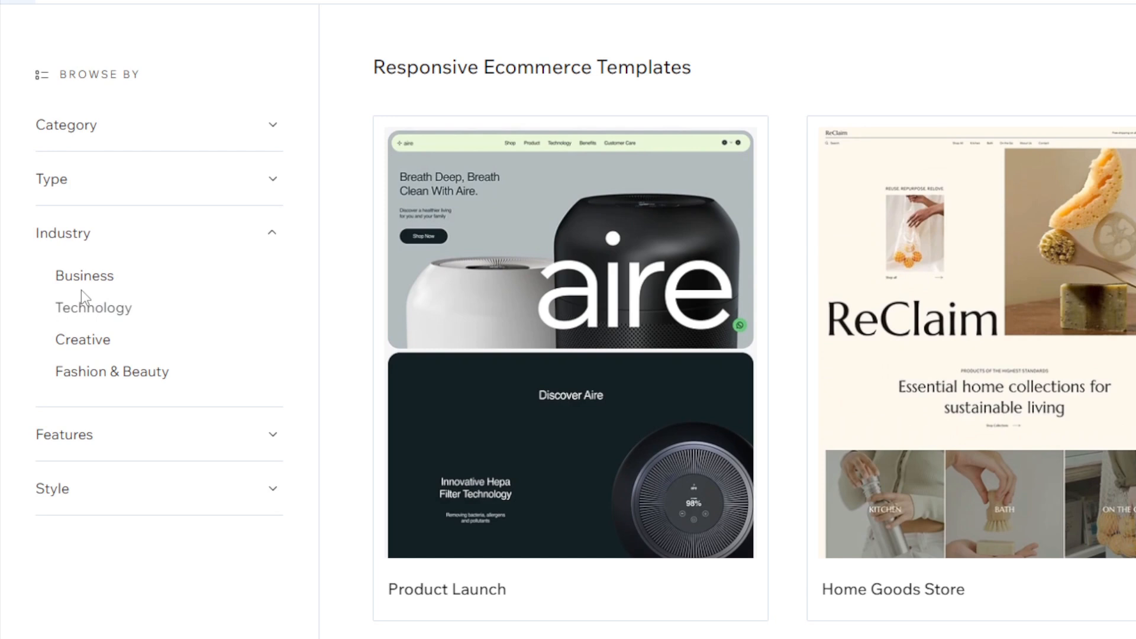
left_click(74, 232)
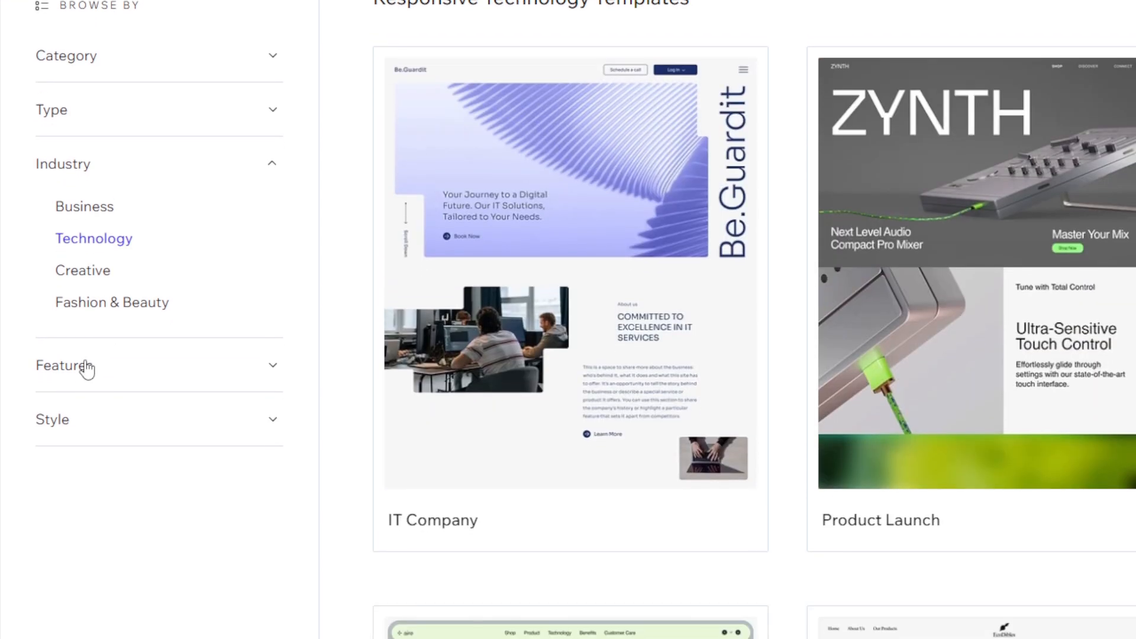
left_click(87, 368)
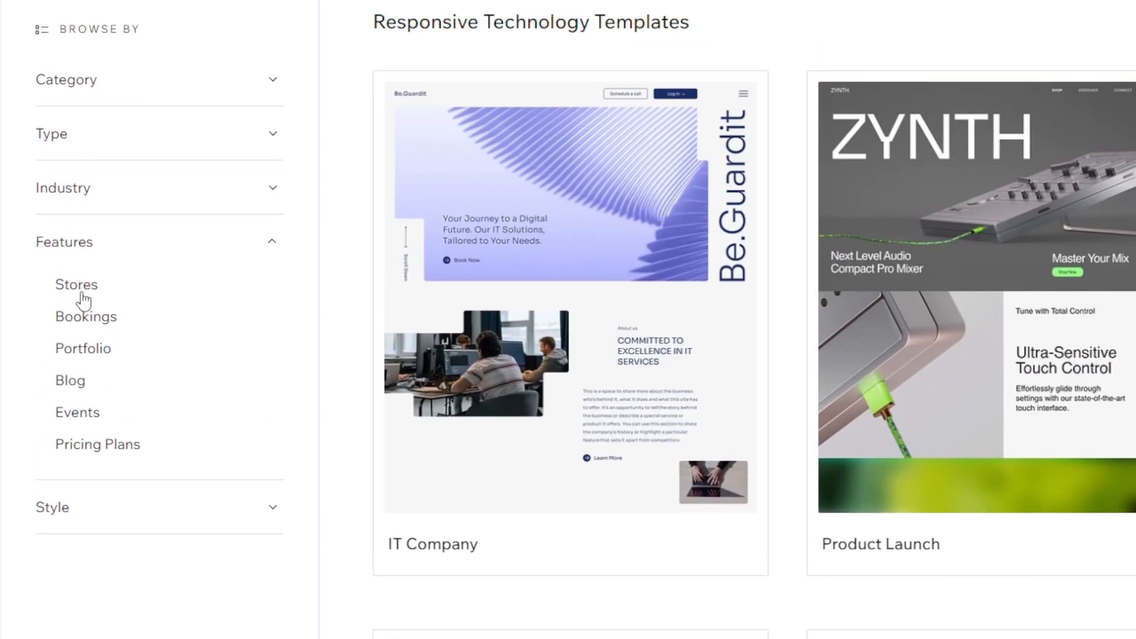
left_click(81, 265)
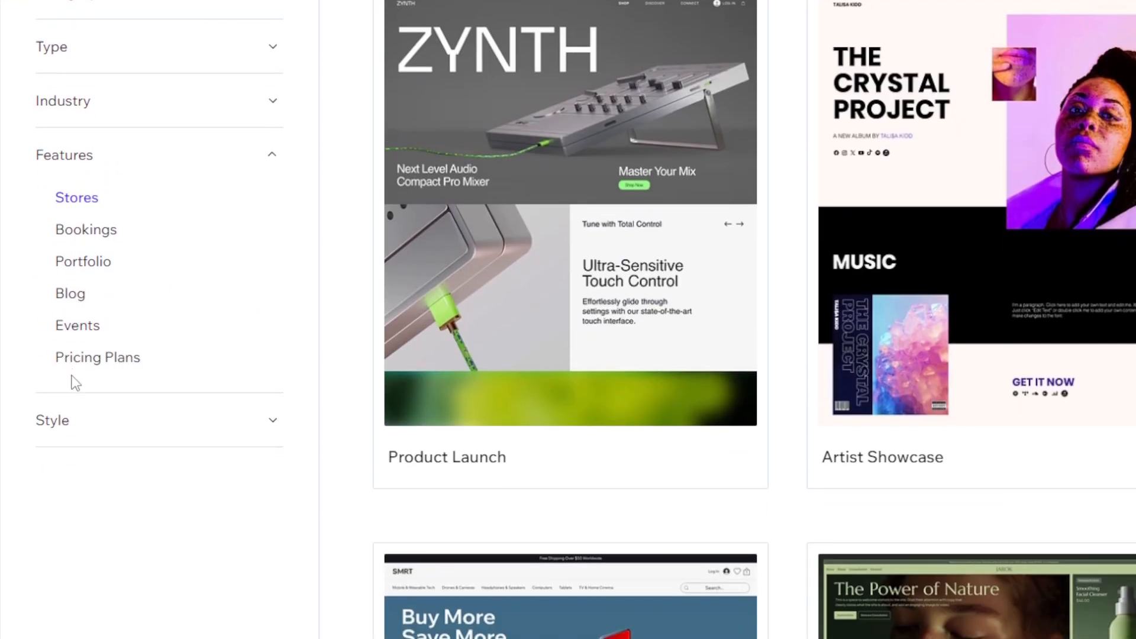
Filter the templates by style, viewing Minimal and Dark before settling on Illustrative.
left_click(71, 536)
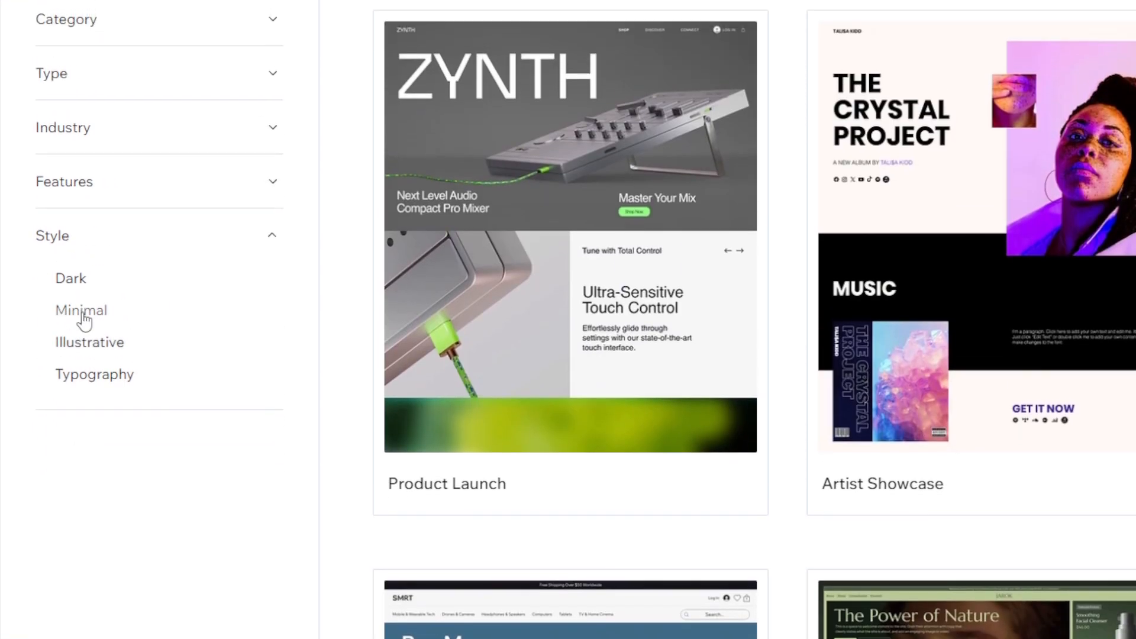
left_click(83, 313)
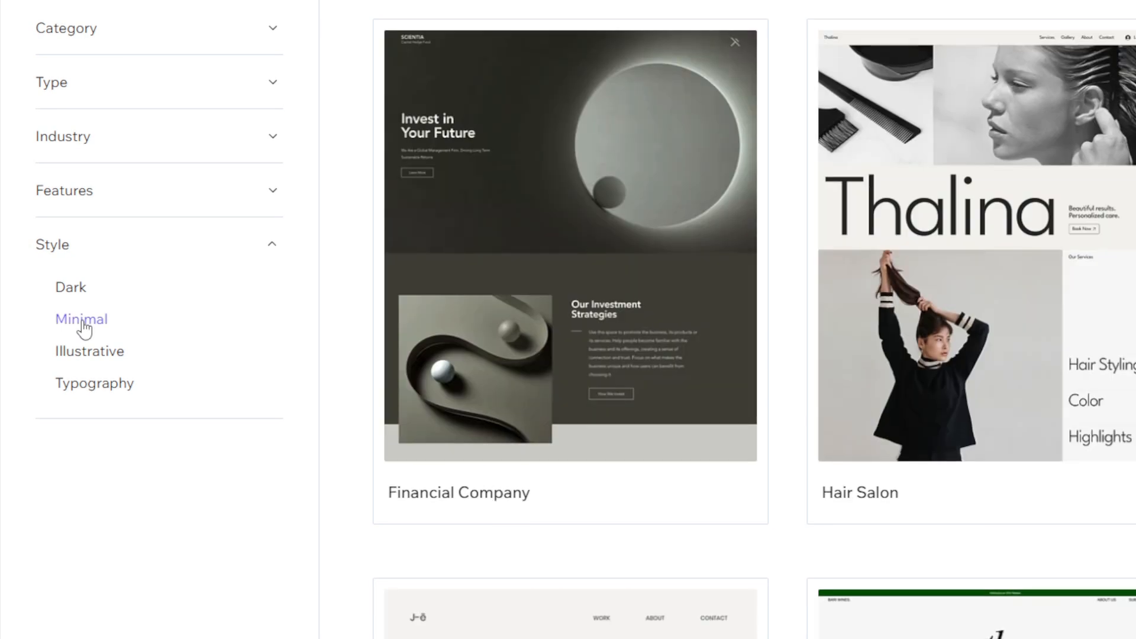
left_click(73, 302)
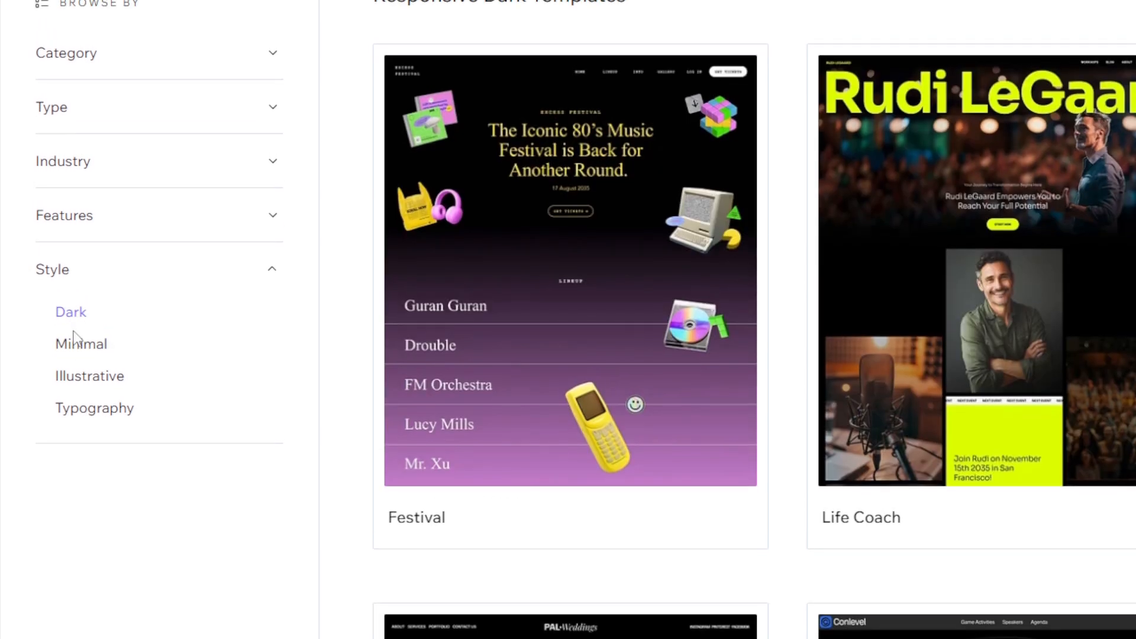
left_click(87, 363)
left_click(74, 349)
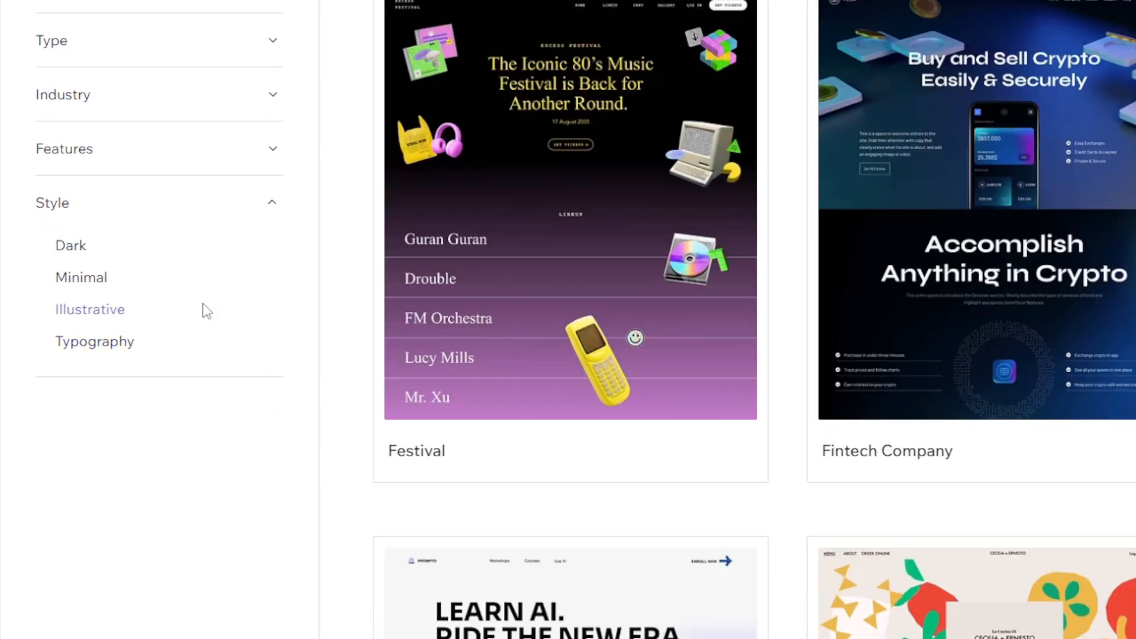
Browse the illustrative templates and open the Fintech Company template for editing.
mouse_move(918, 281)
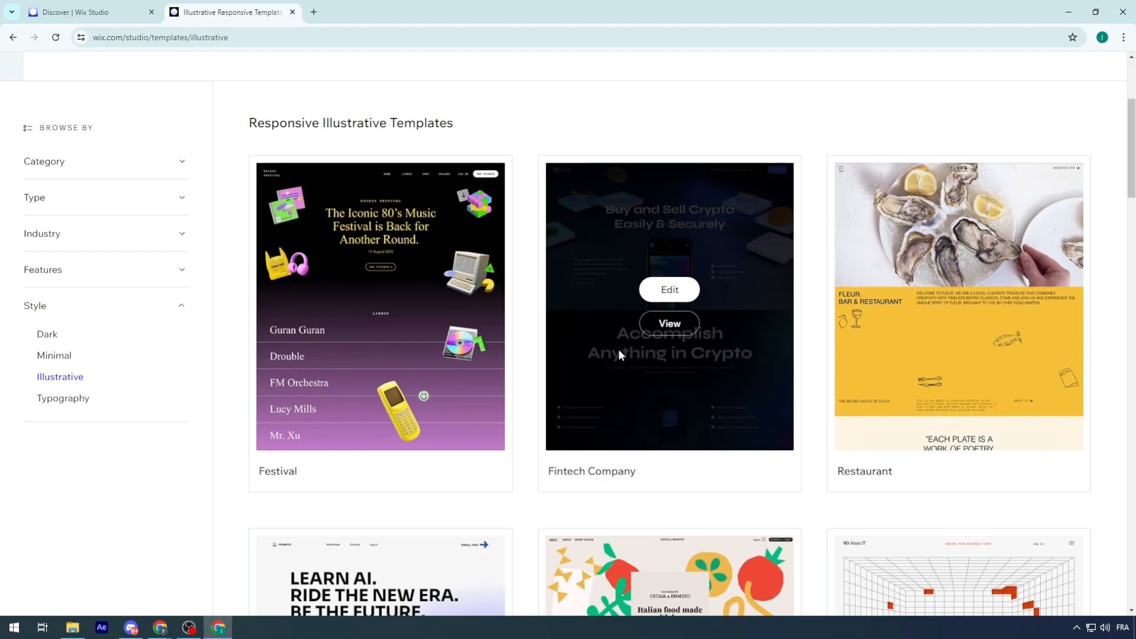
scroll(605, 435, "down", 6)
scroll(649, 398, "up", 7)
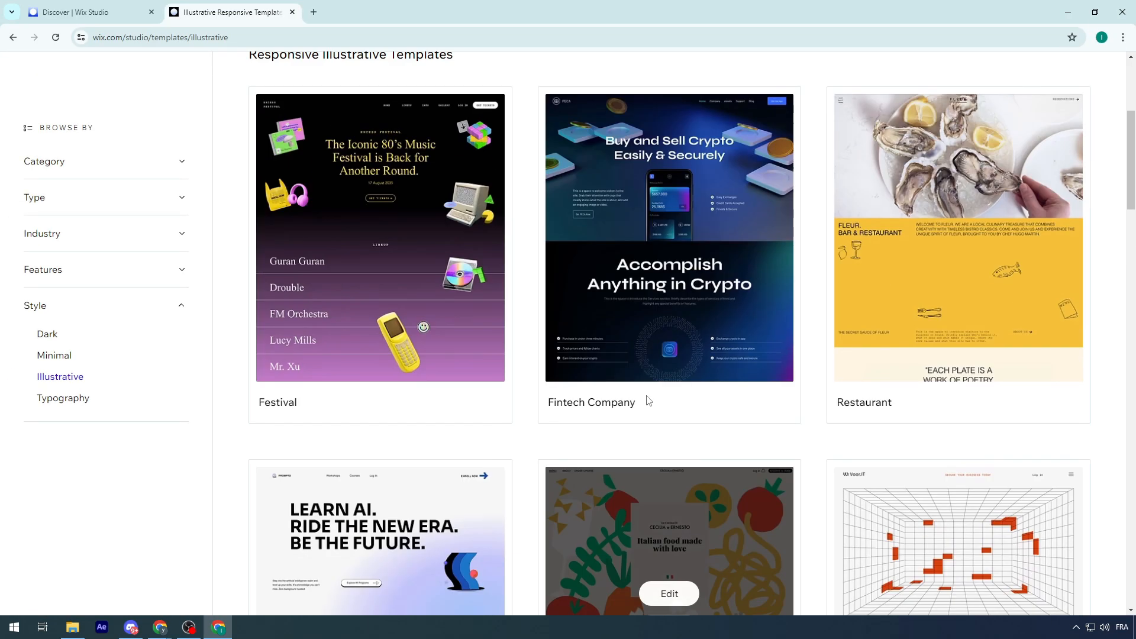
left_click(672, 293)
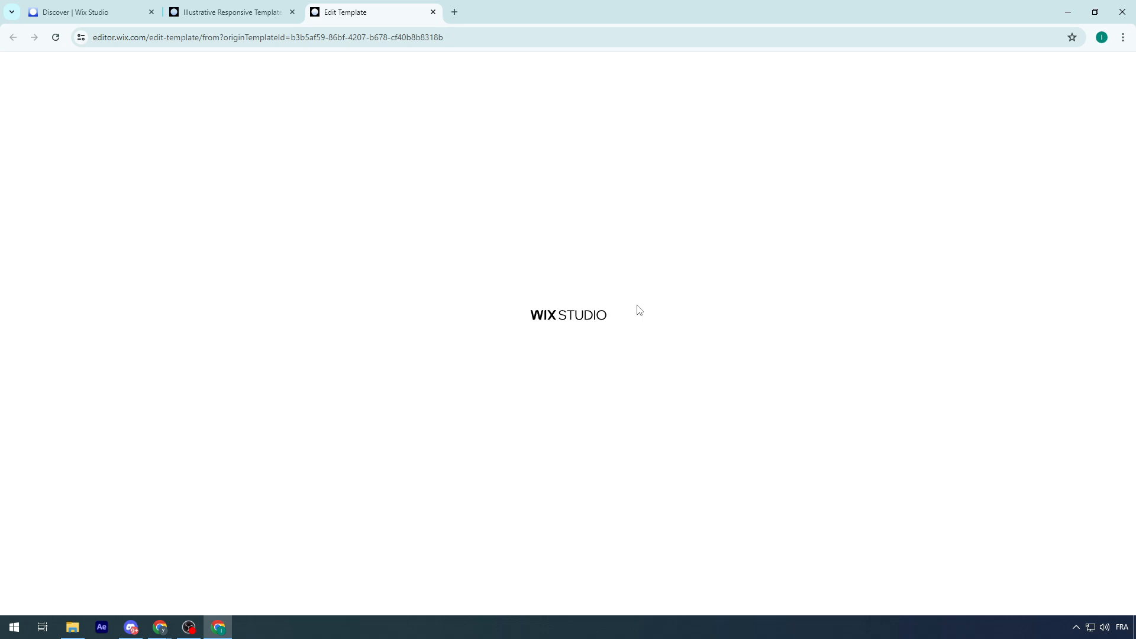
Close the template gallery and Discover browser tabs and dismiss the Wix Studio welcome message.
left_click(292, 12)
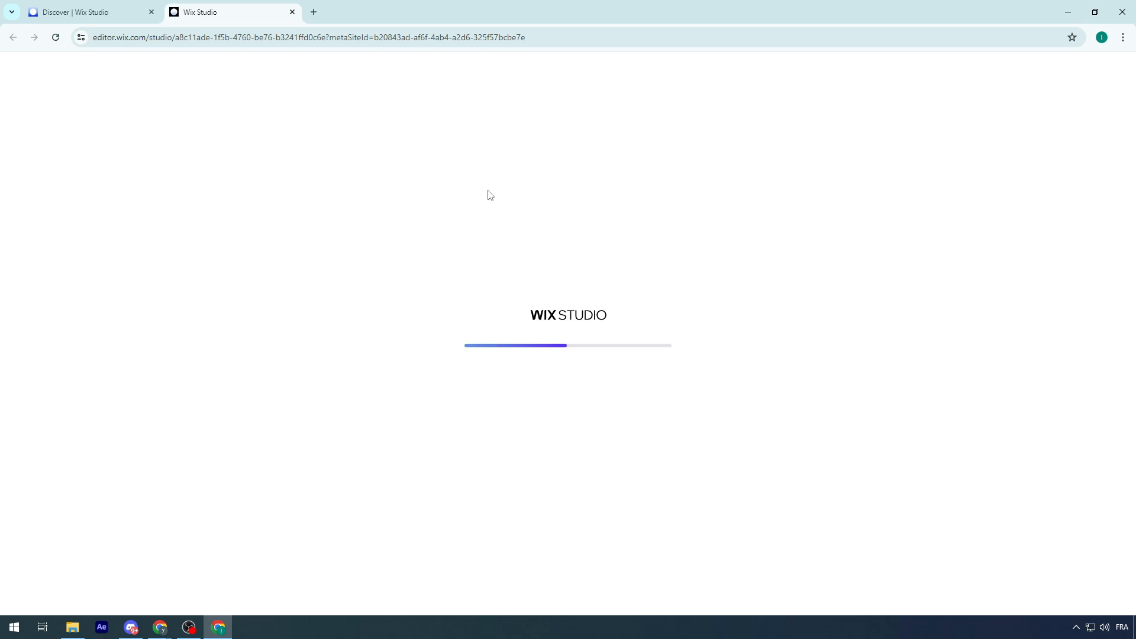
left_click(113, 9)
left_click(151, 12)
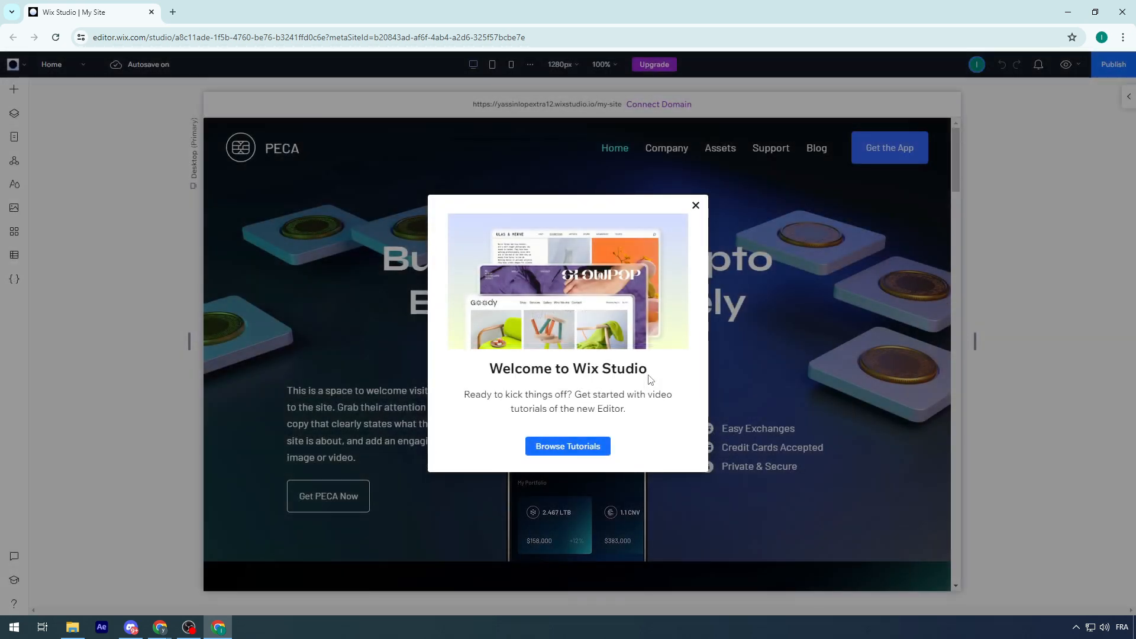
left_click(696, 205)
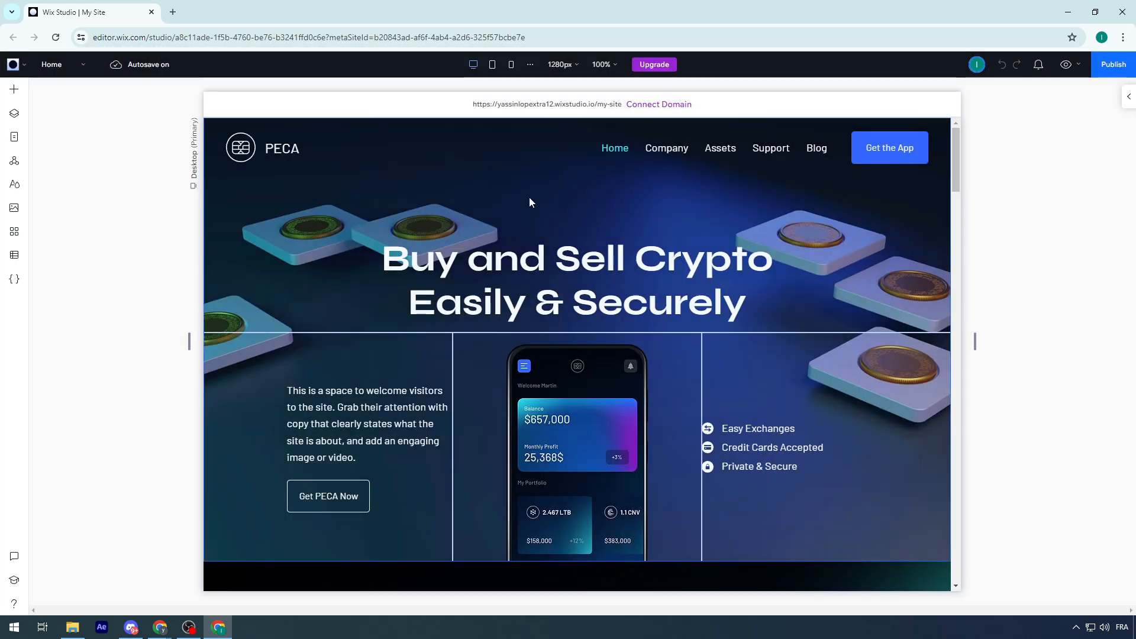
Examine the template's home page from the header down to the Key Features section.
scroll(520, 210, "down", 5)
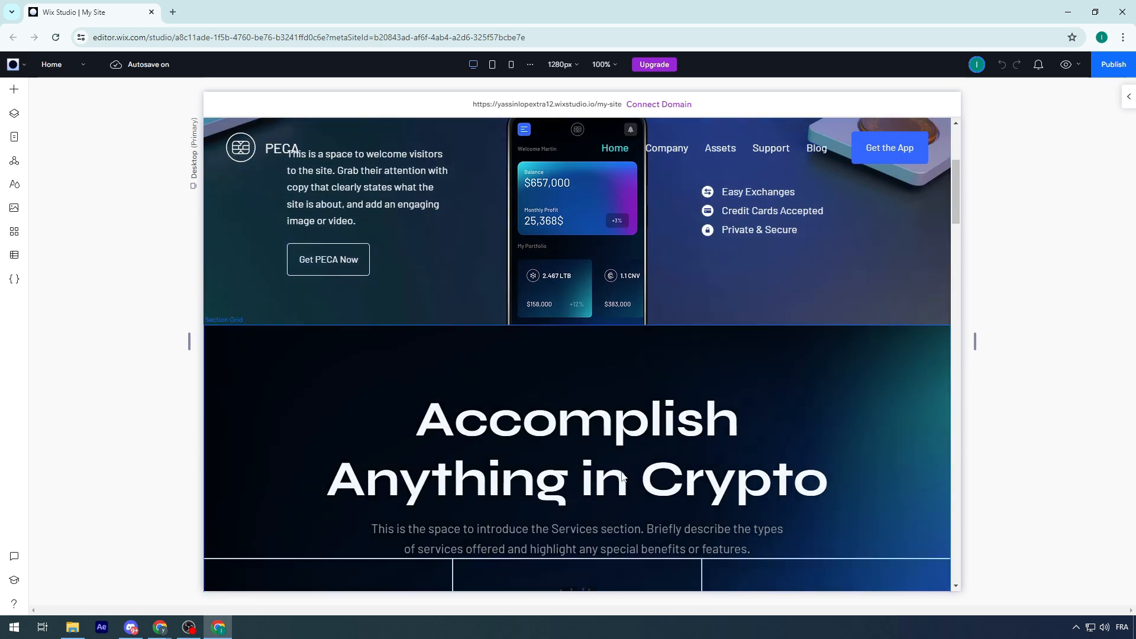
scroll(609, 221, "up", 5)
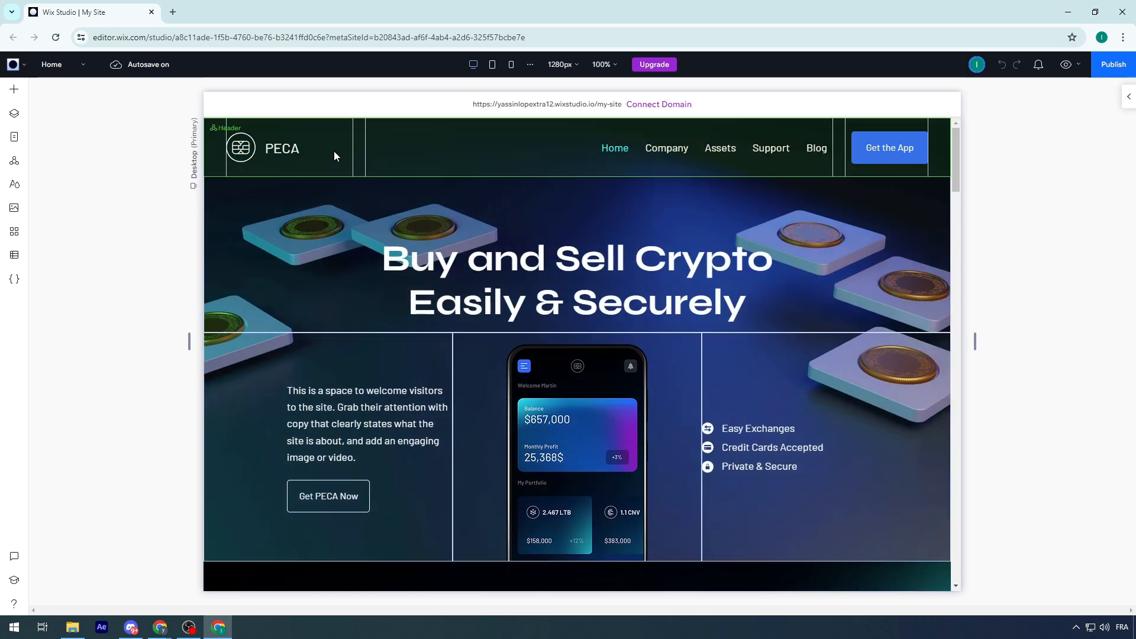
scroll(355, 314, "down", 1)
scroll(366, 237, "up", 1)
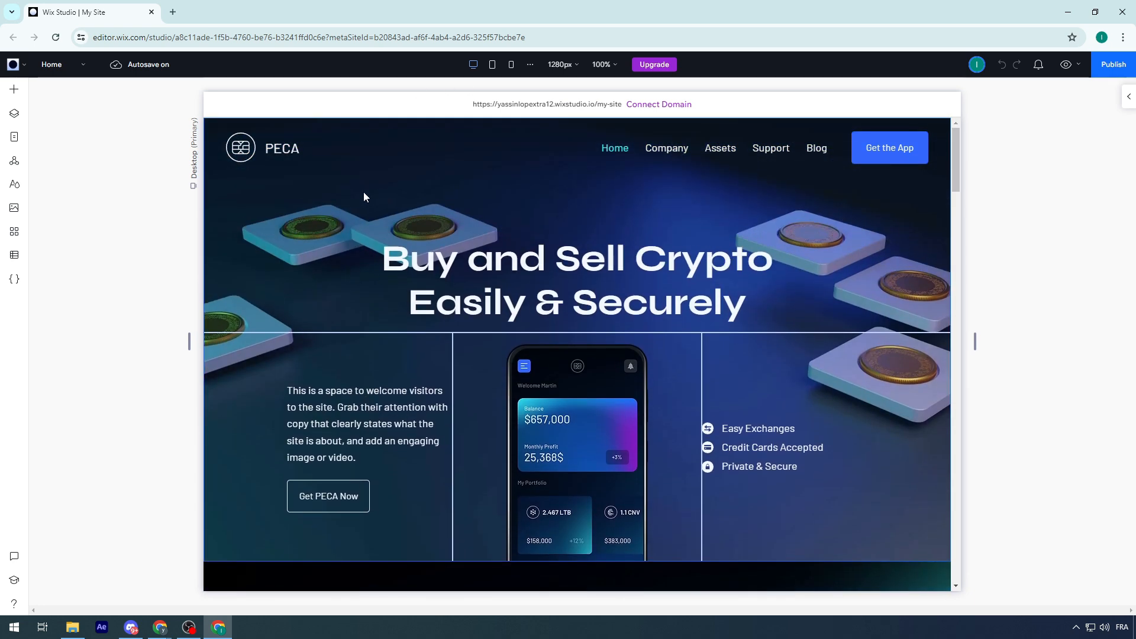
scroll(283, 391, "down", 10)
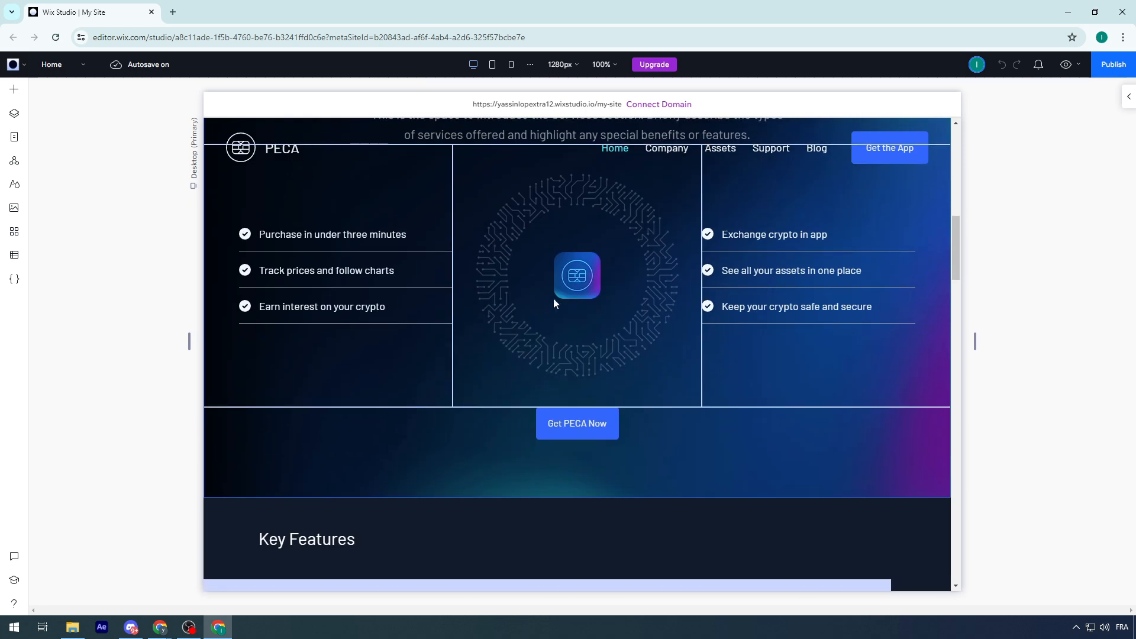
scroll(567, 283, "up", 10)
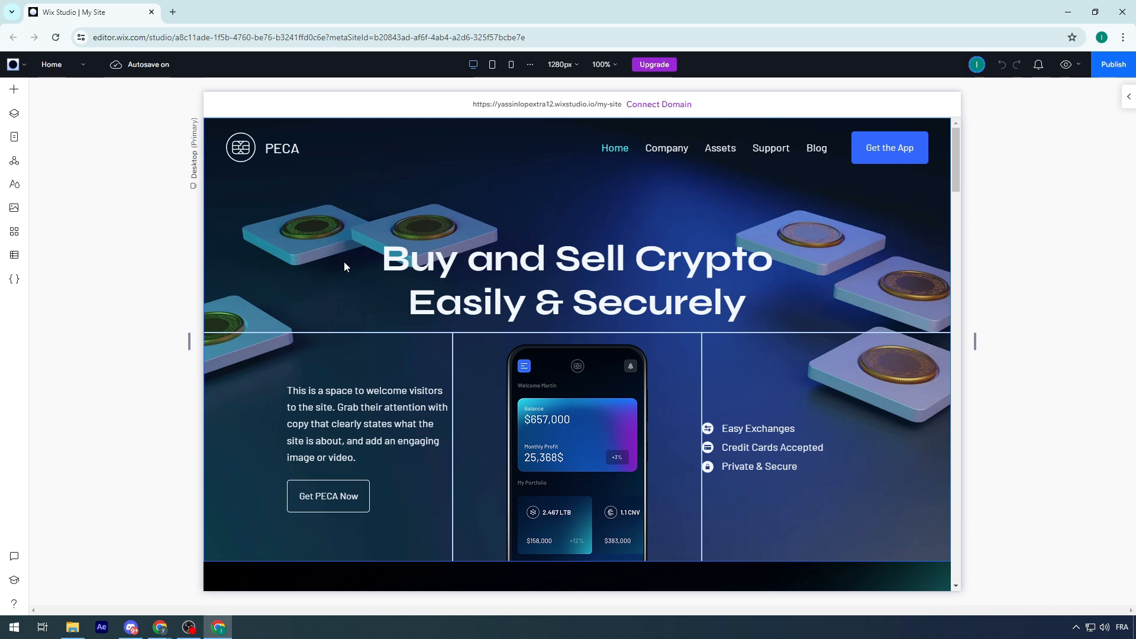
Select the logo icon in the site header and open the chooser to change its vector art.
left_click(247, 156)
left_click(248, 155)
left_click(248, 155)
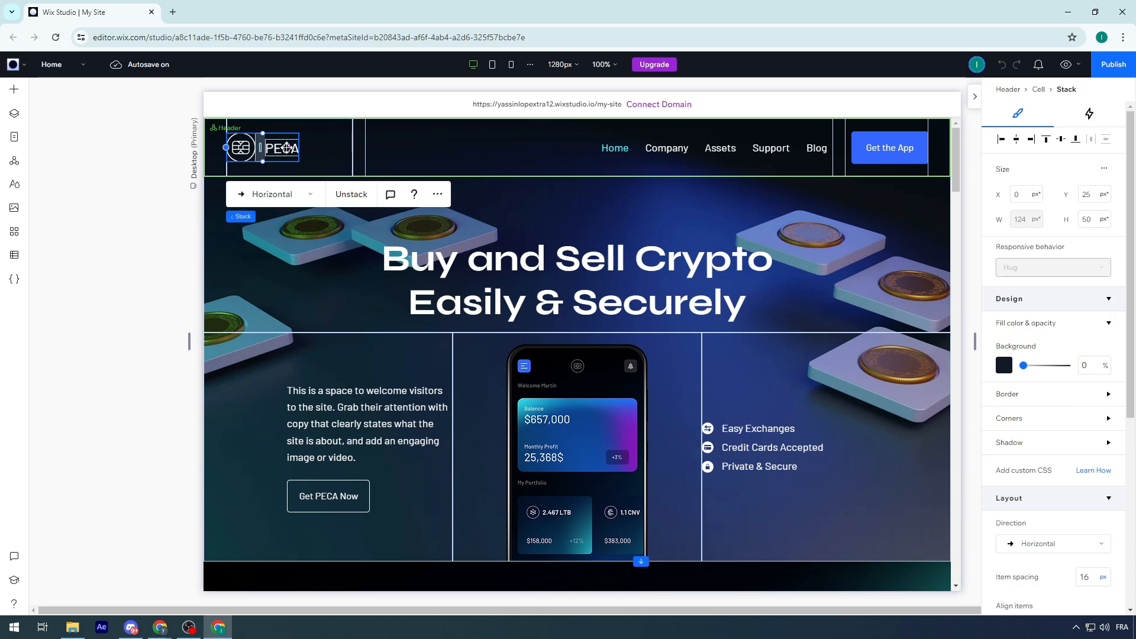
left_click(244, 151)
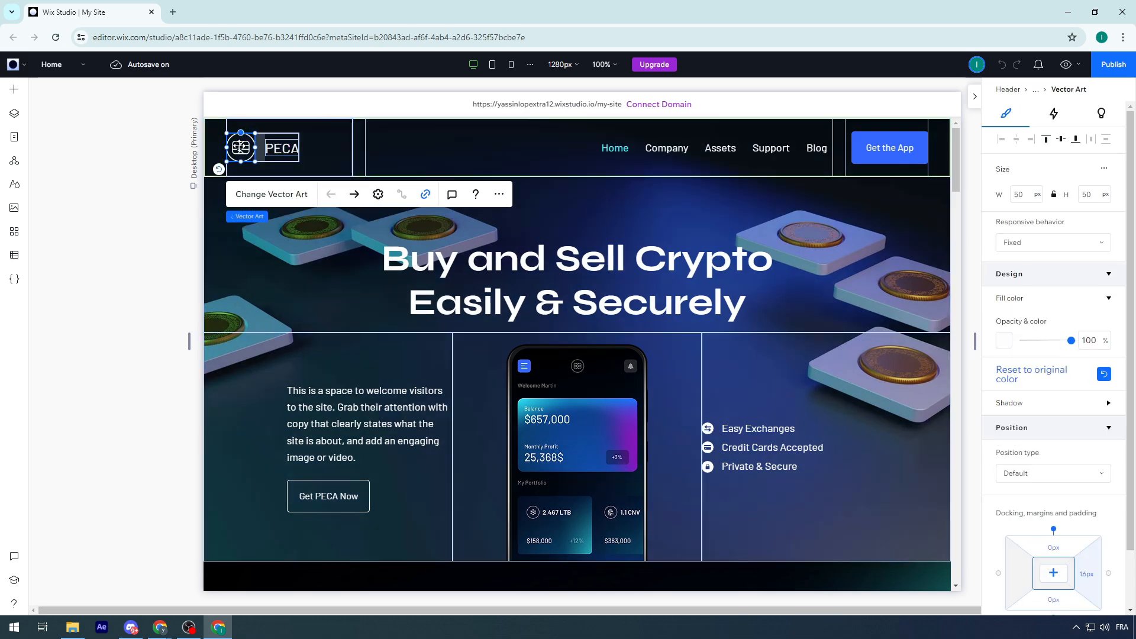
left_click(266, 196)
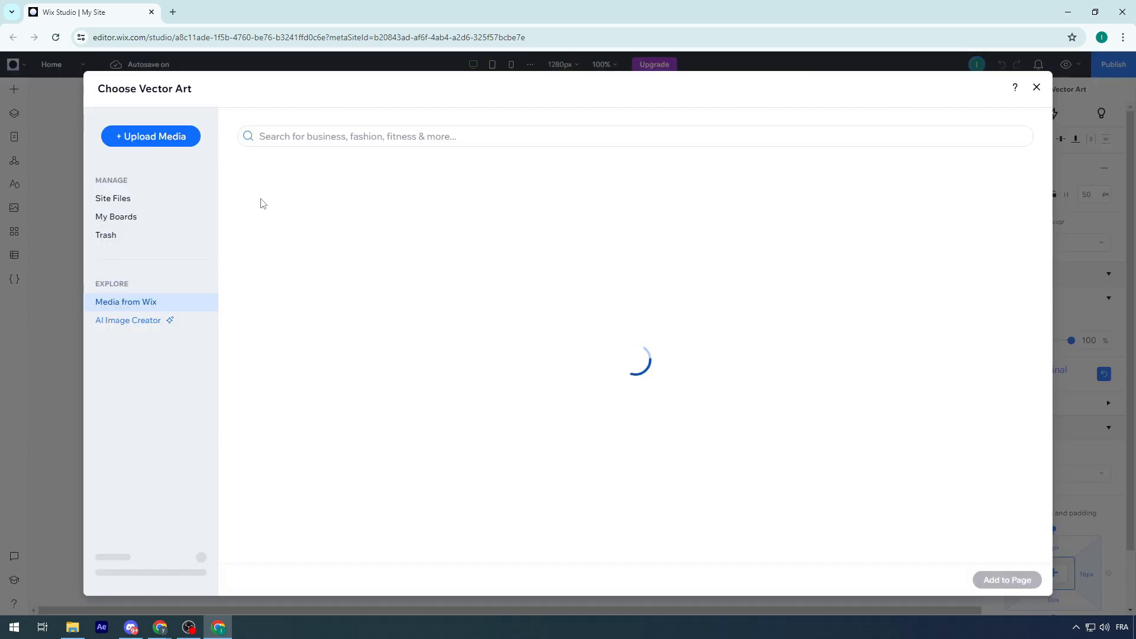
Upload the BARD AI GIMINI image from the computer's Logos folder to the site files.
left_click(166, 141)
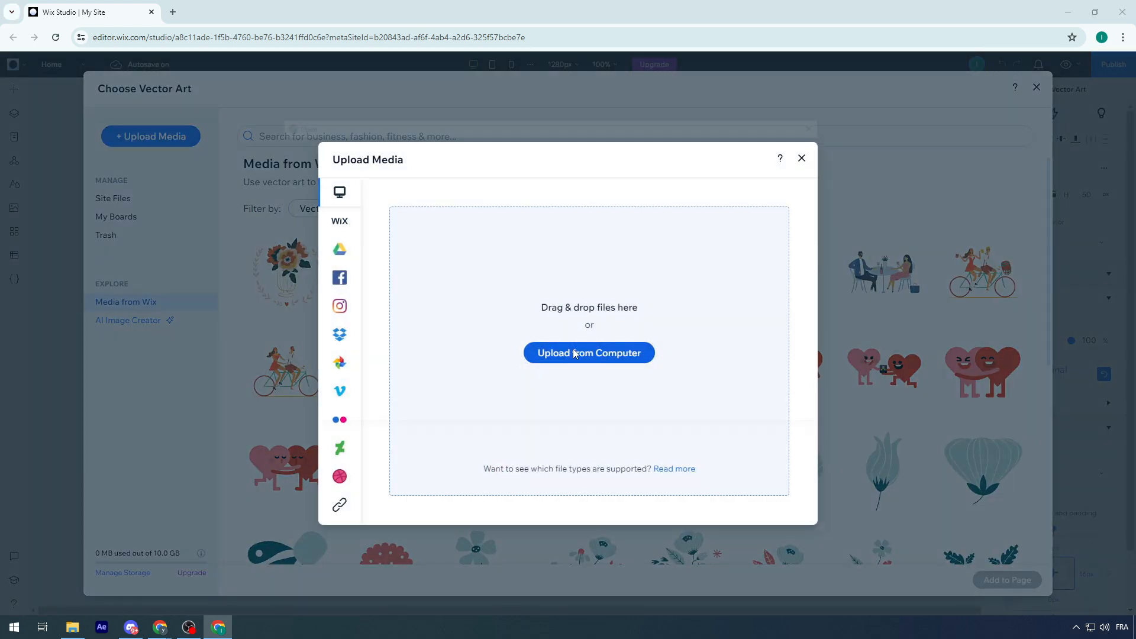
left_click(574, 353)
scroll(345, 223, "up", 3)
left_click(348, 252)
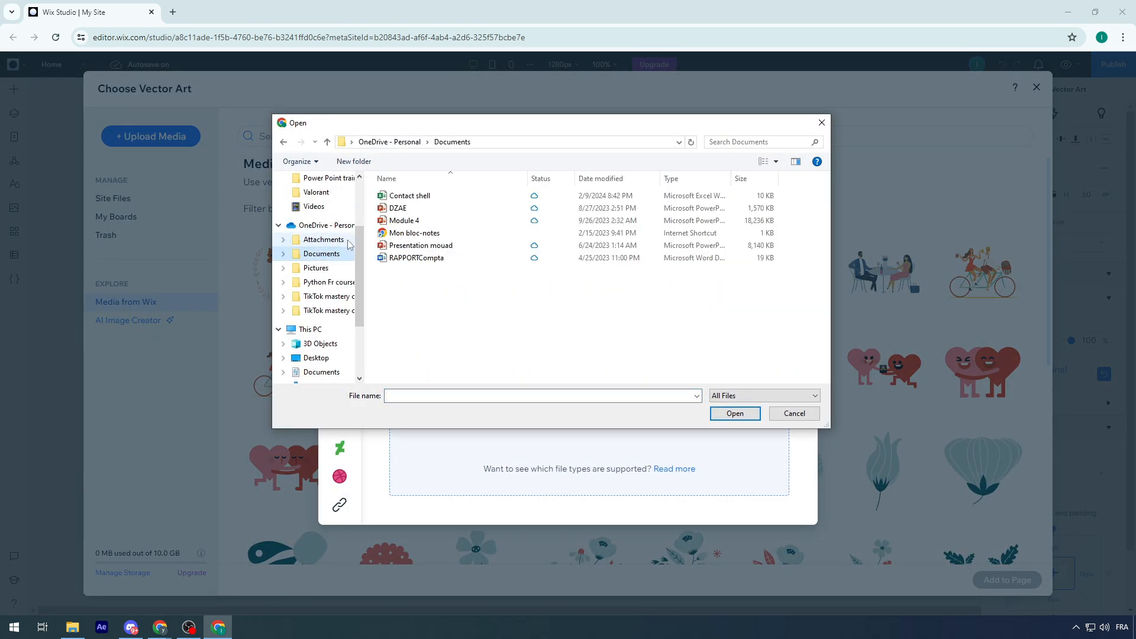
scroll(349, 245, "up", 2)
left_click(320, 221)
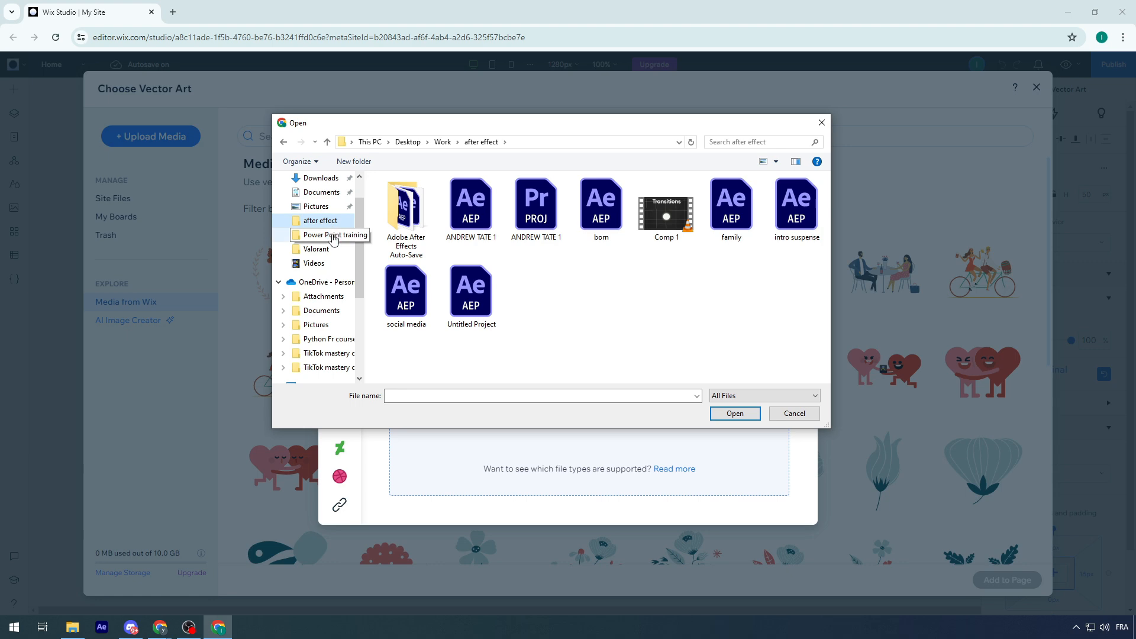
left_click(443, 142)
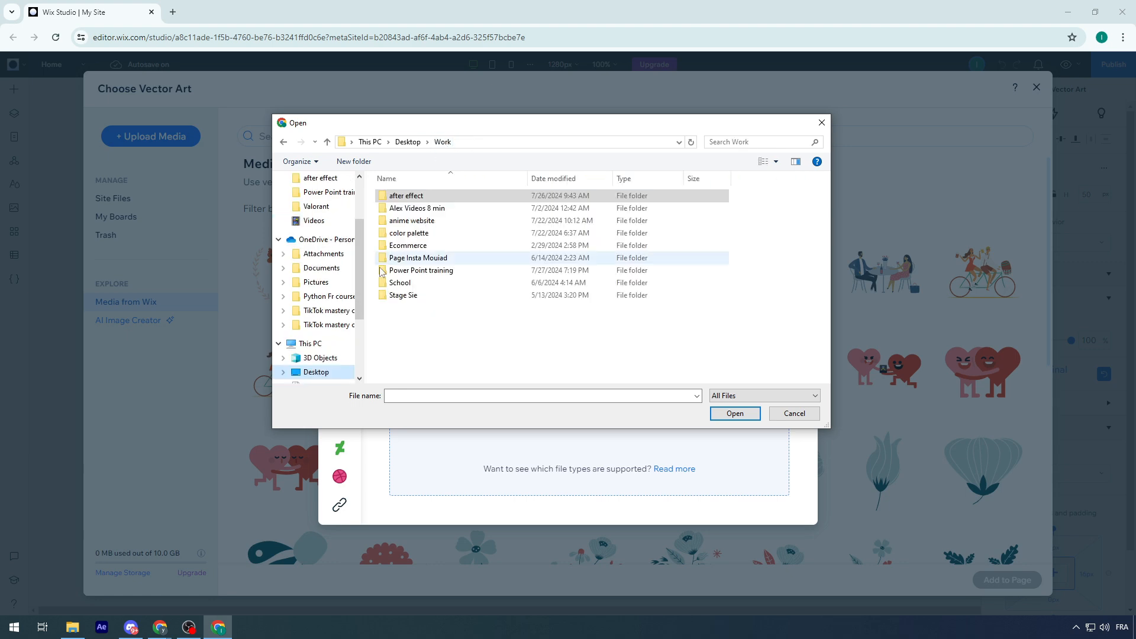
double_click(438, 210)
double_click(415, 196)
scroll(557, 283, "down", 3)
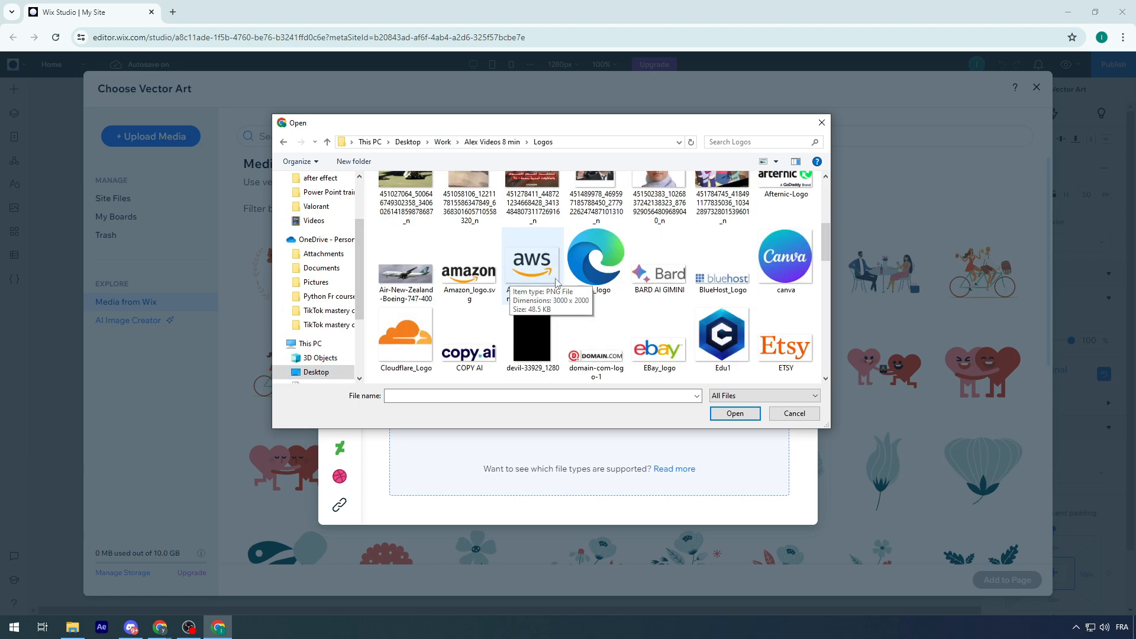
double_click(660, 266)
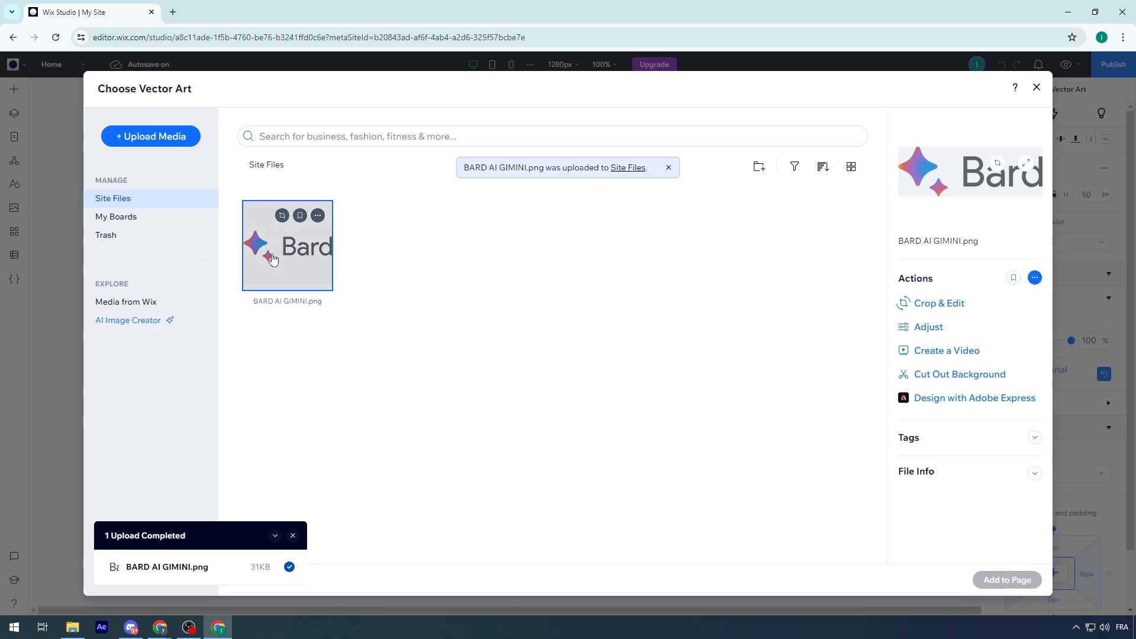
Review the file options of the uploaded BARD AI GIMINI image and leave the vector art chooser without changing the header logo.
left_click(318, 215)
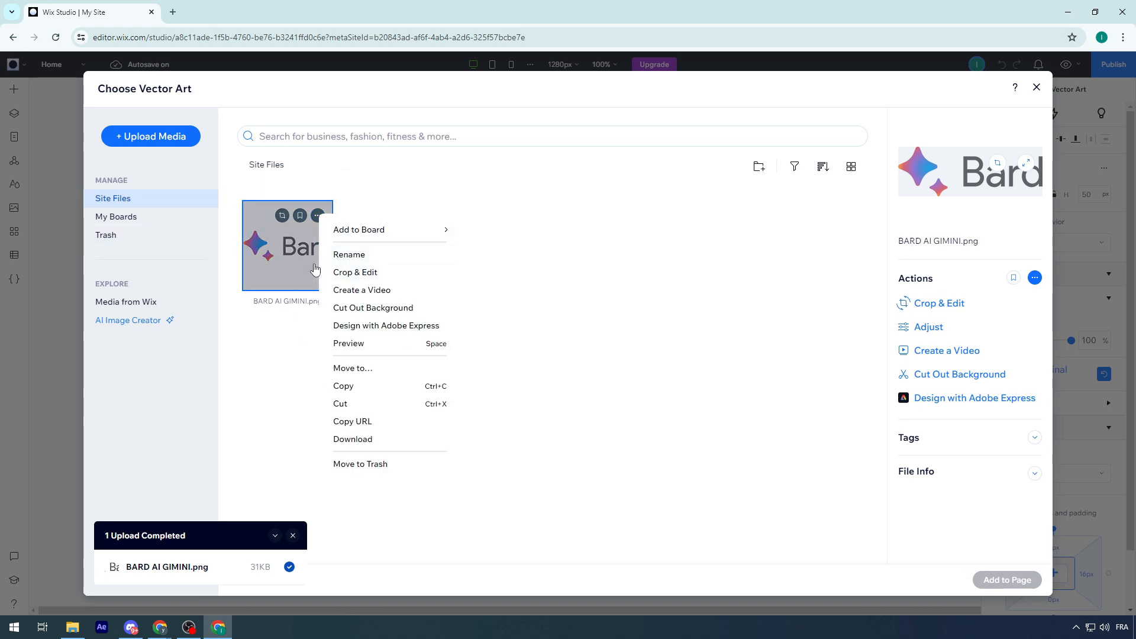
left_click(311, 270)
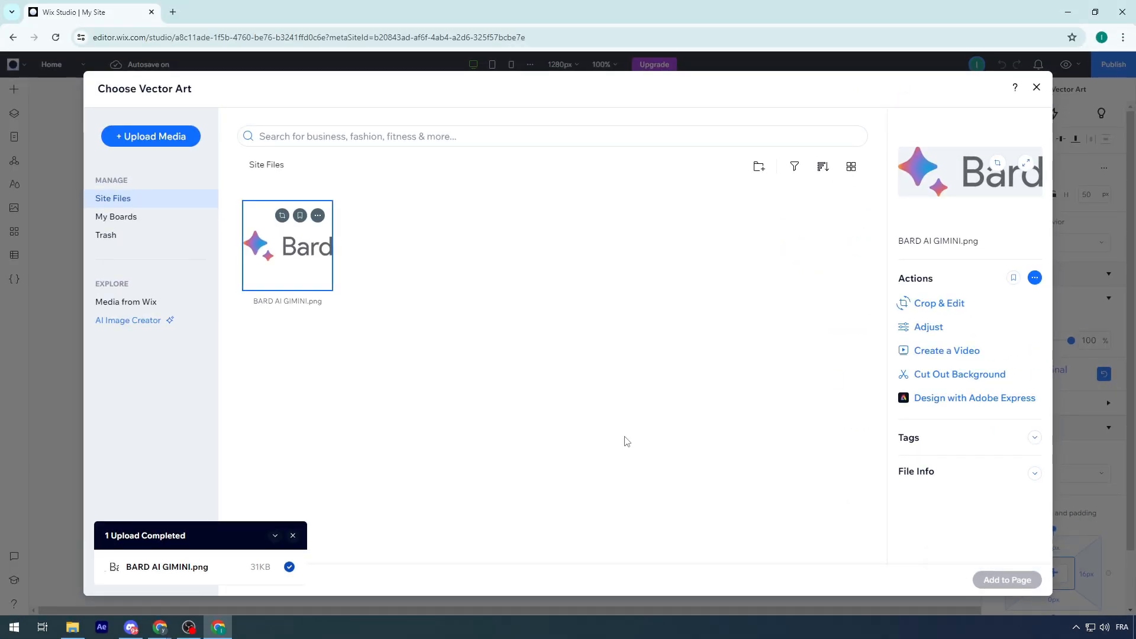
left_click(207, 228)
left_click(192, 197)
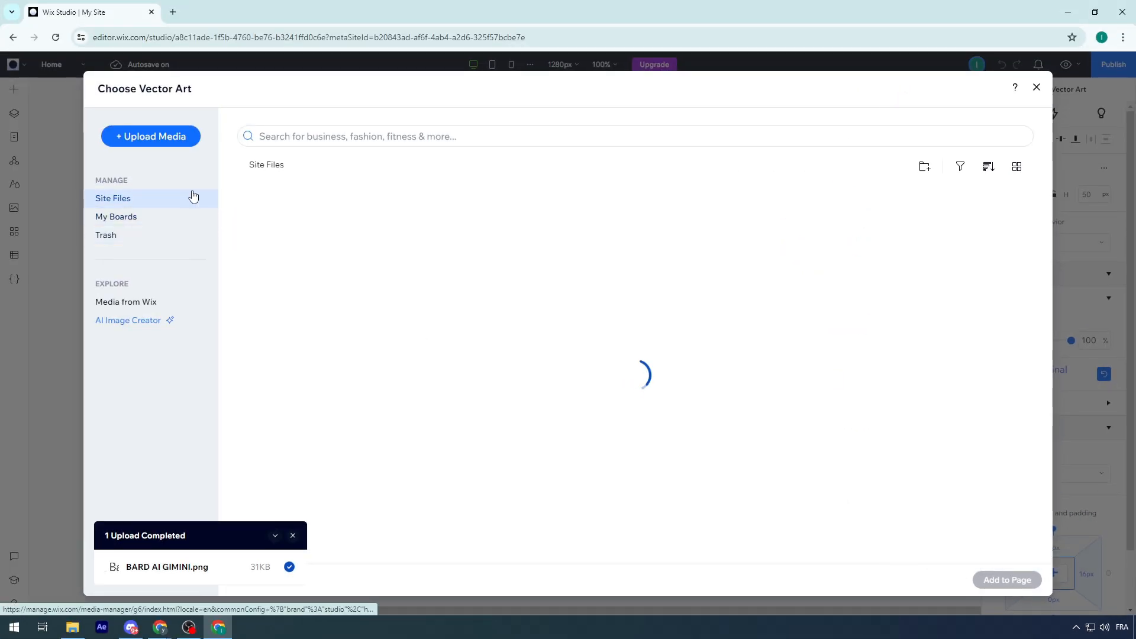
left_click(1038, 88)
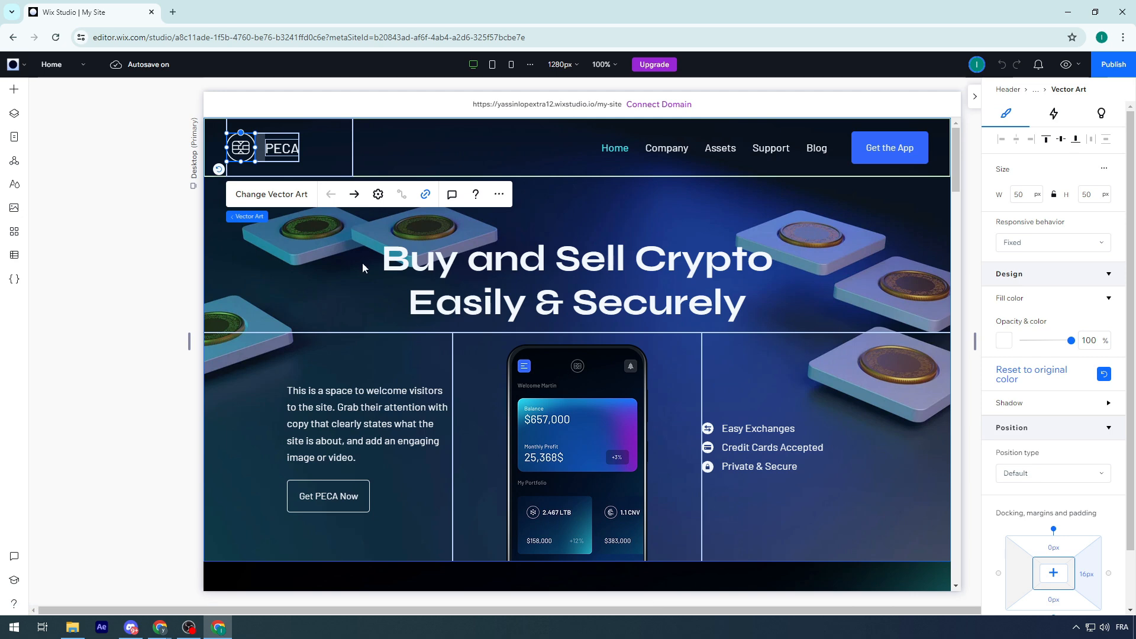
left_click(290, 153)
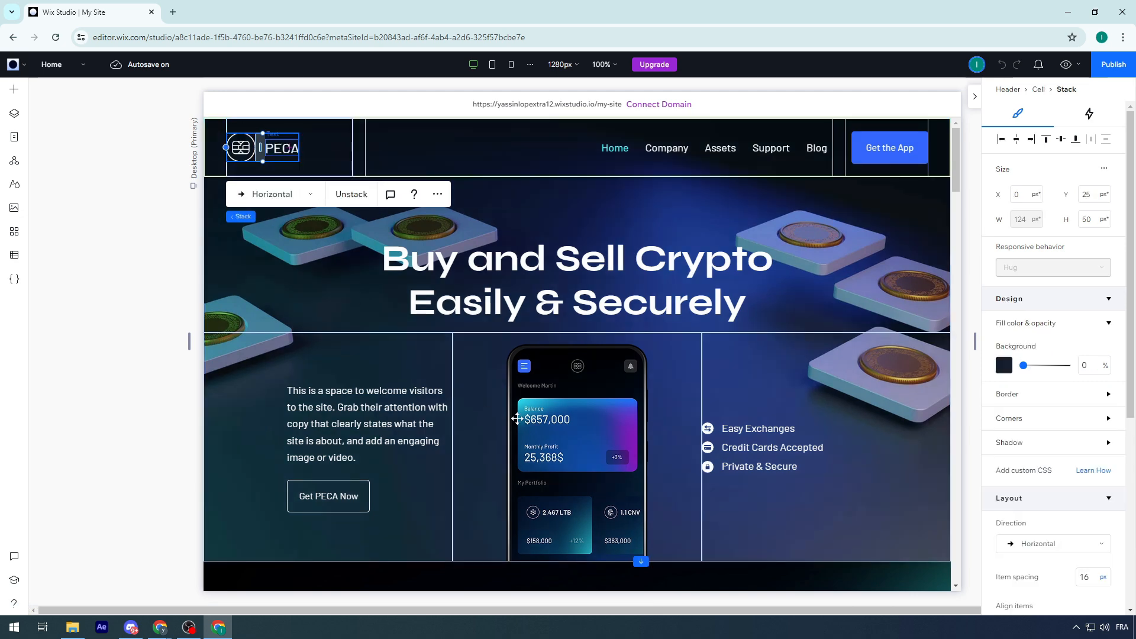
left_click(107, 401)
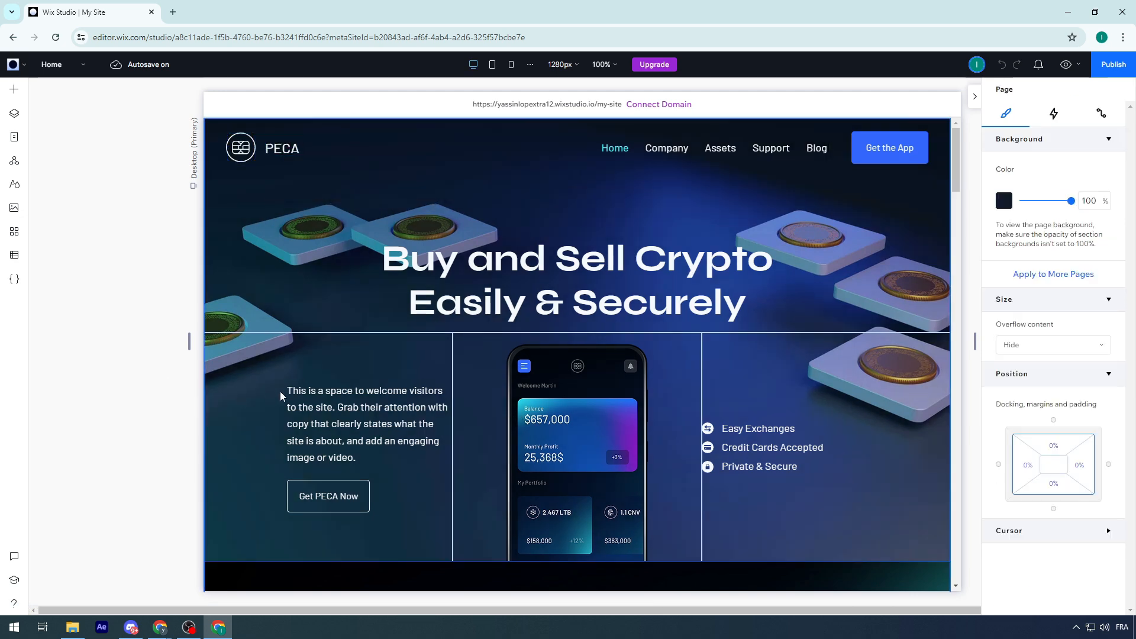
Delete the App Store and Google Play badges from the Get PECA Wallet Now section above the footer.
scroll(279, 392, "down", 5)
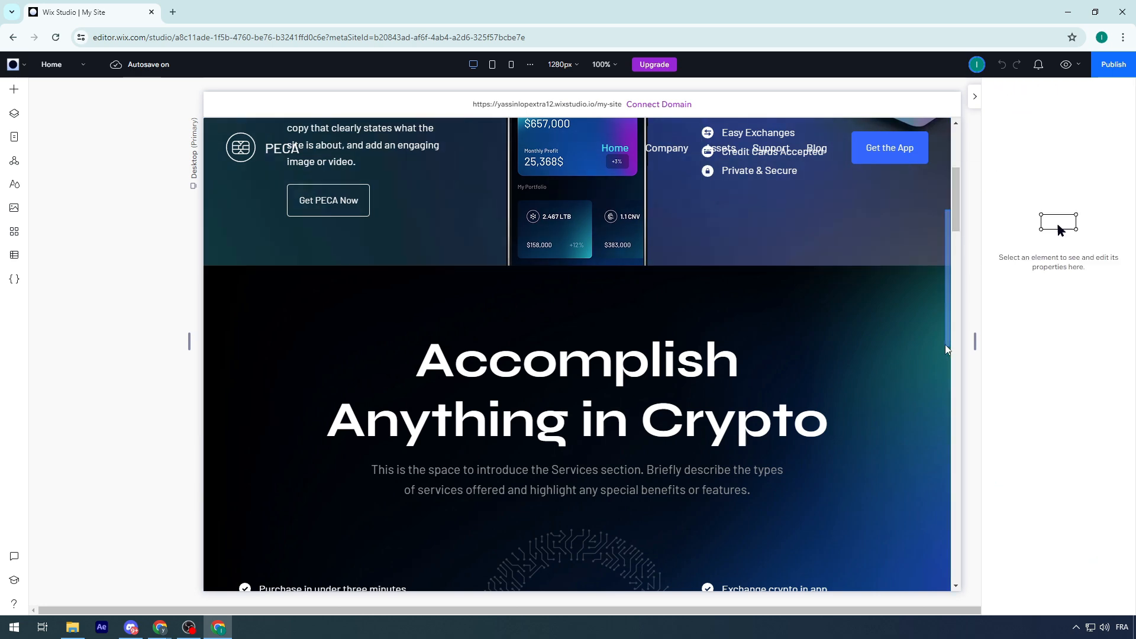
left_click_drag(946, 344, 947, 348)
left_click_drag(957, 218, 909, 553)
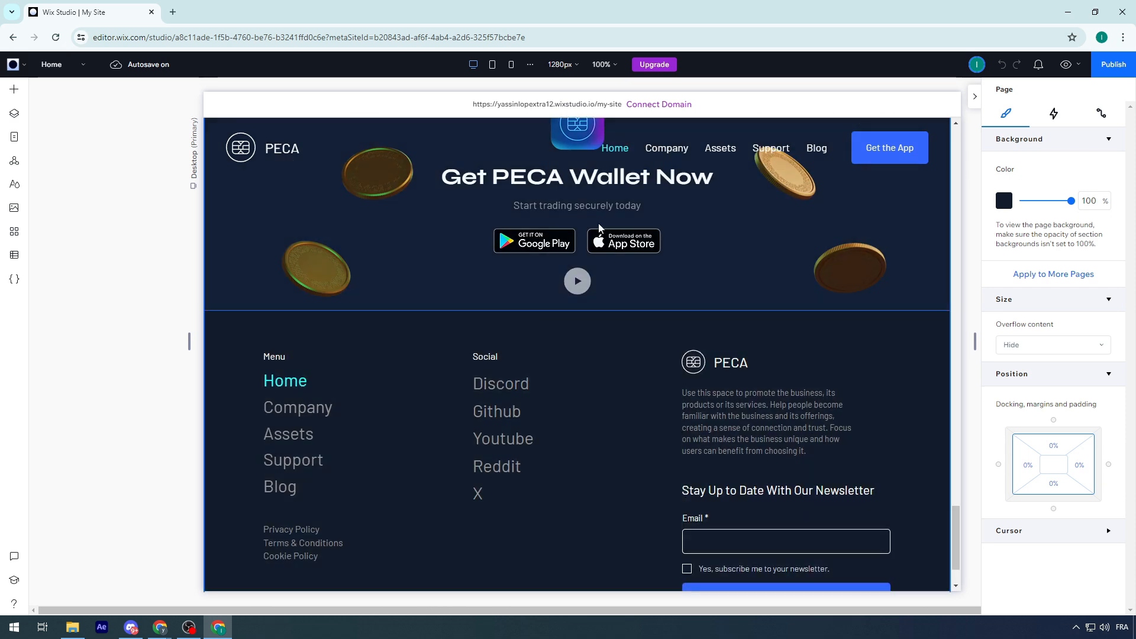
left_click(558, 239)
left_click(624, 243)
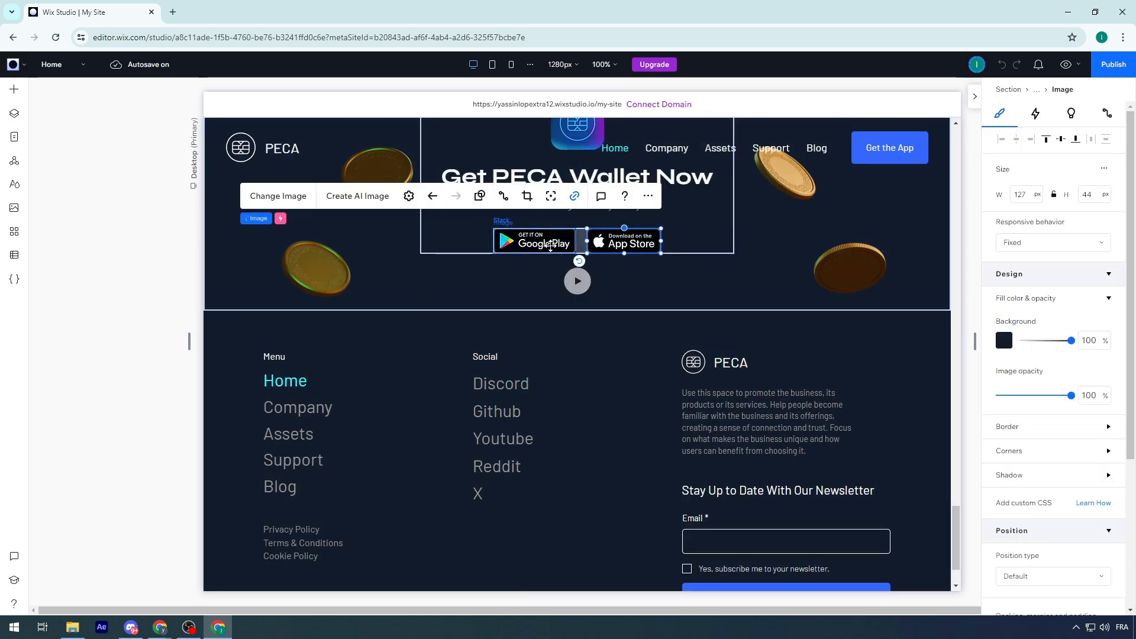
scroll(611, 379, "up", 1)
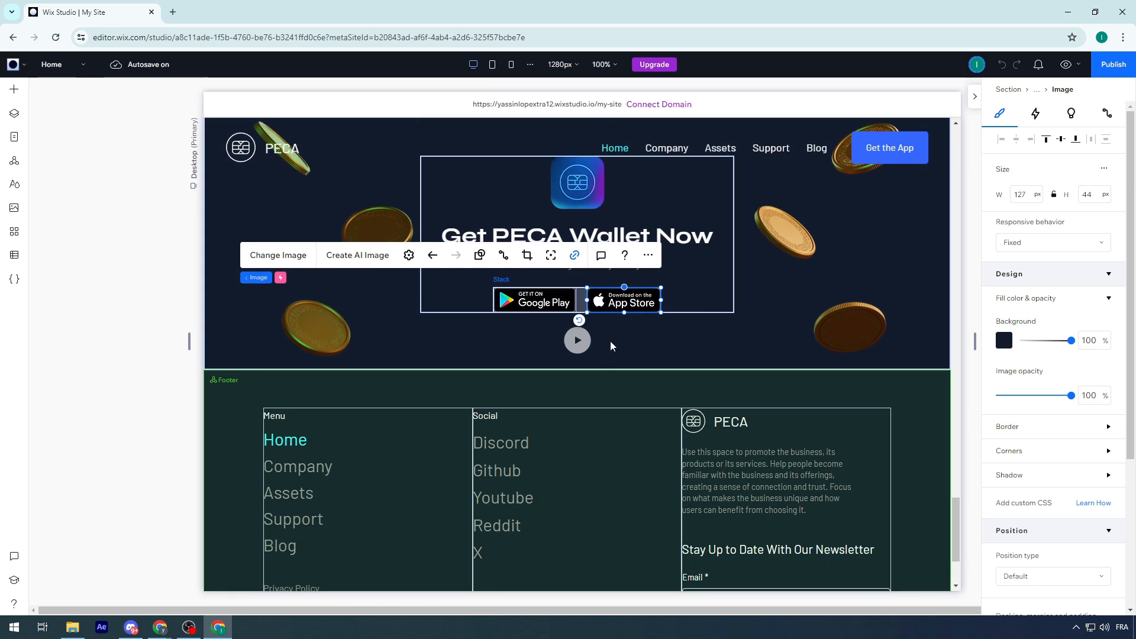
left_click(552, 308)
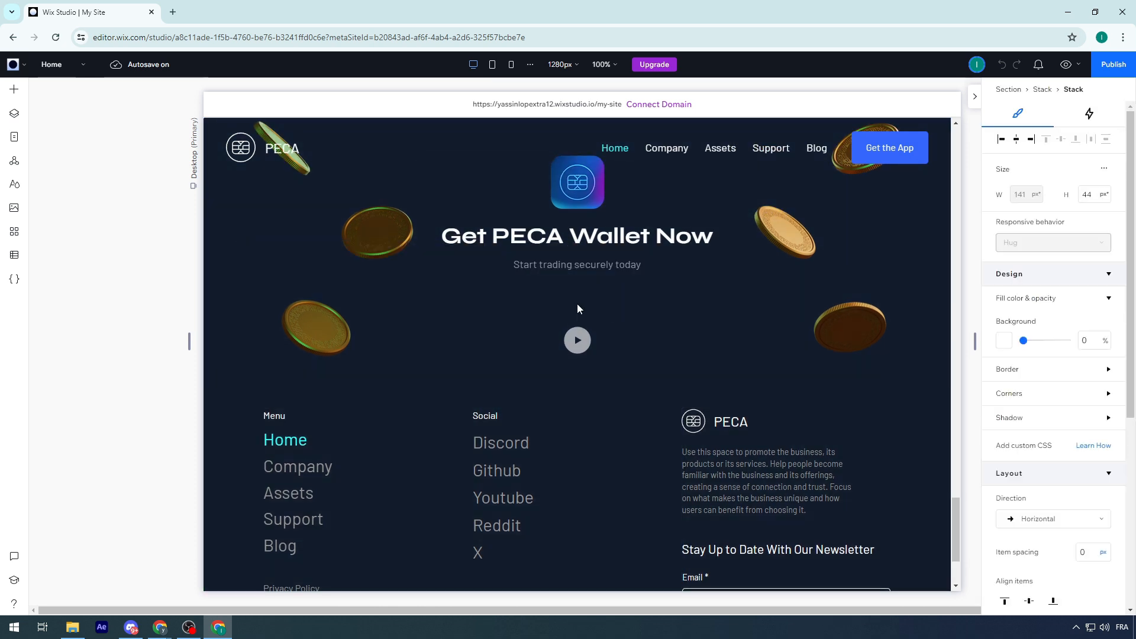
left_click(577, 306)
key("Delete")
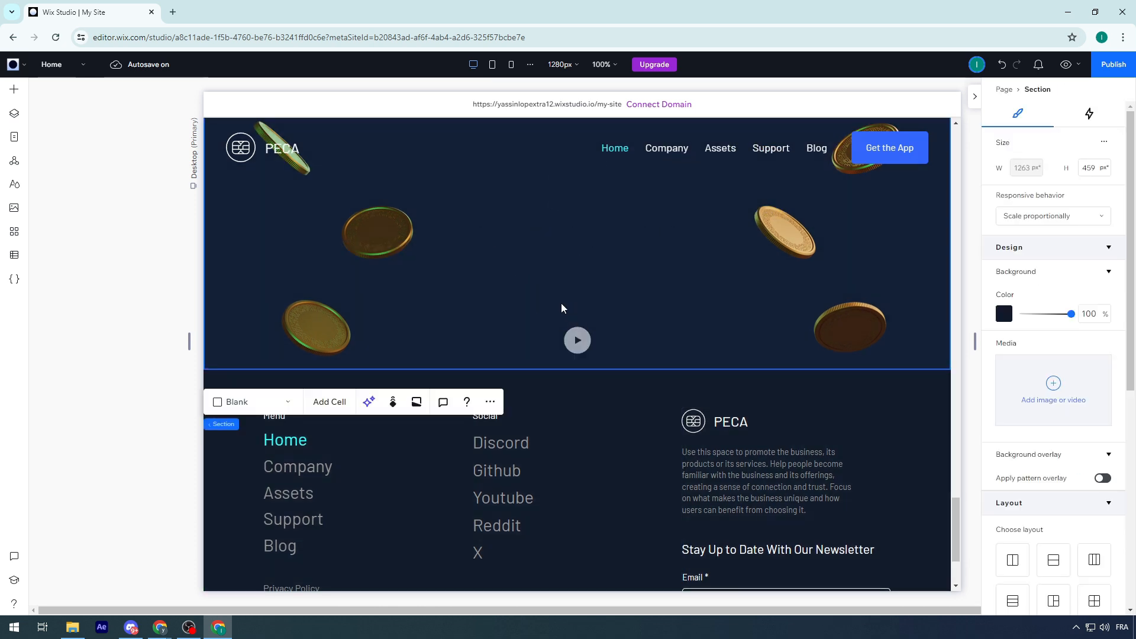
key("ctrl+z")
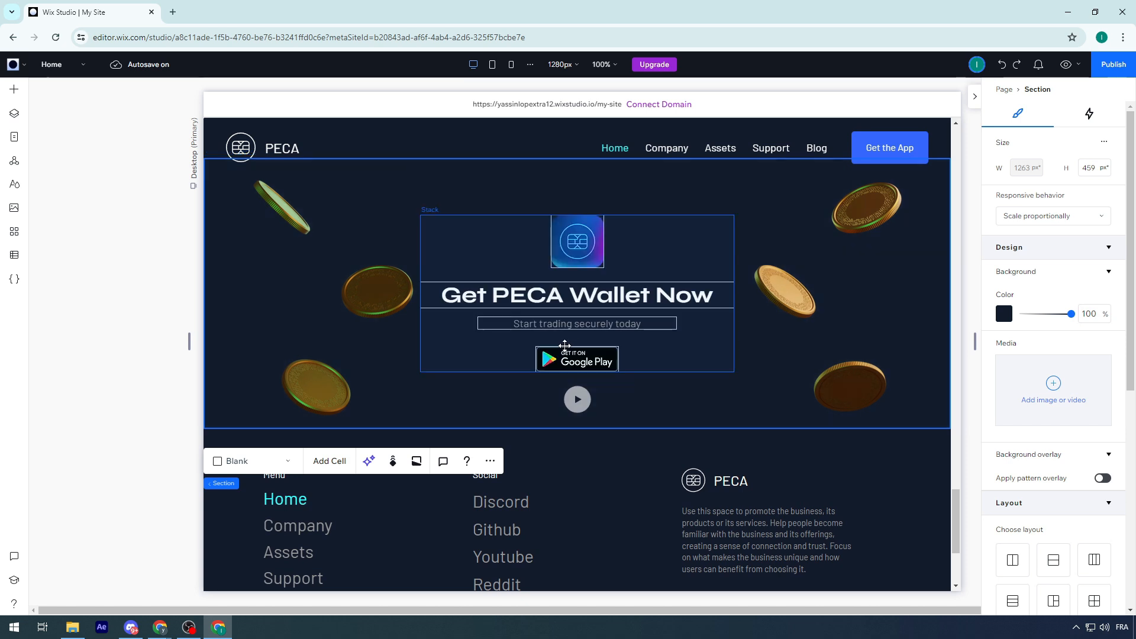
left_click(566, 358)
key("Delete")
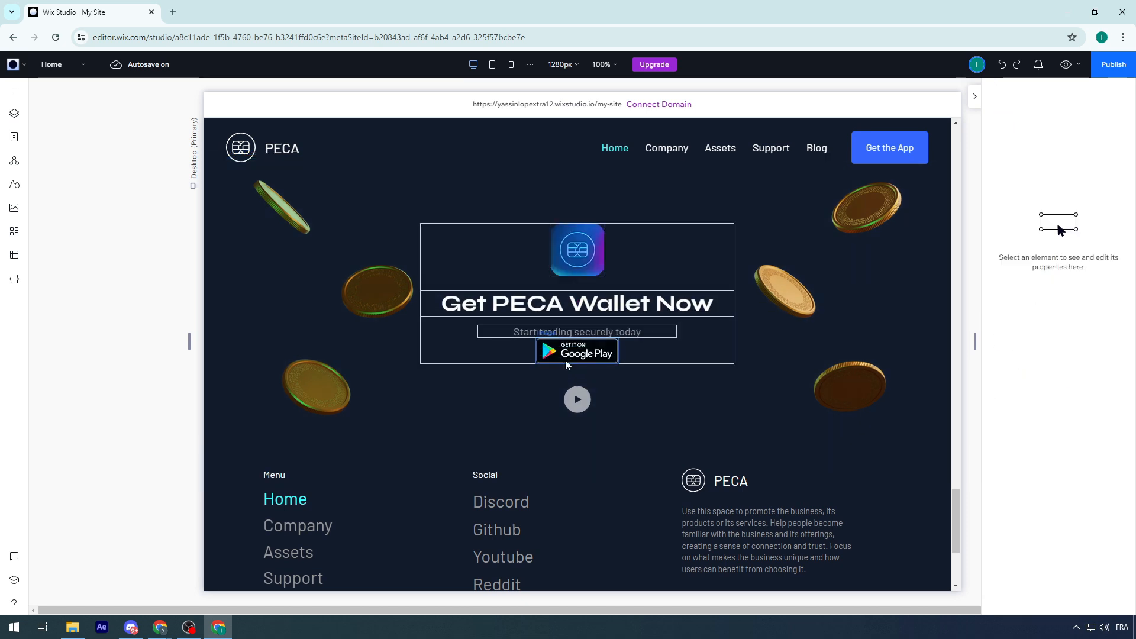
Replace the icon above the Get PECA Wallet Now heading with the BARD AI GIMINI.png image from the site files.
left_click(577, 263)
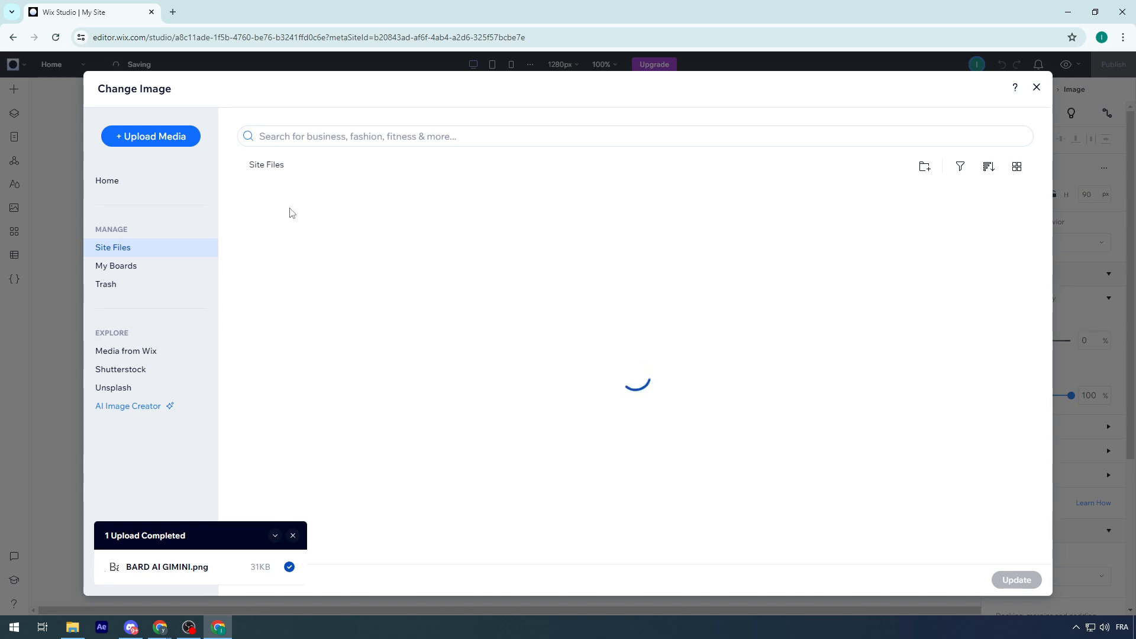
left_click(282, 216)
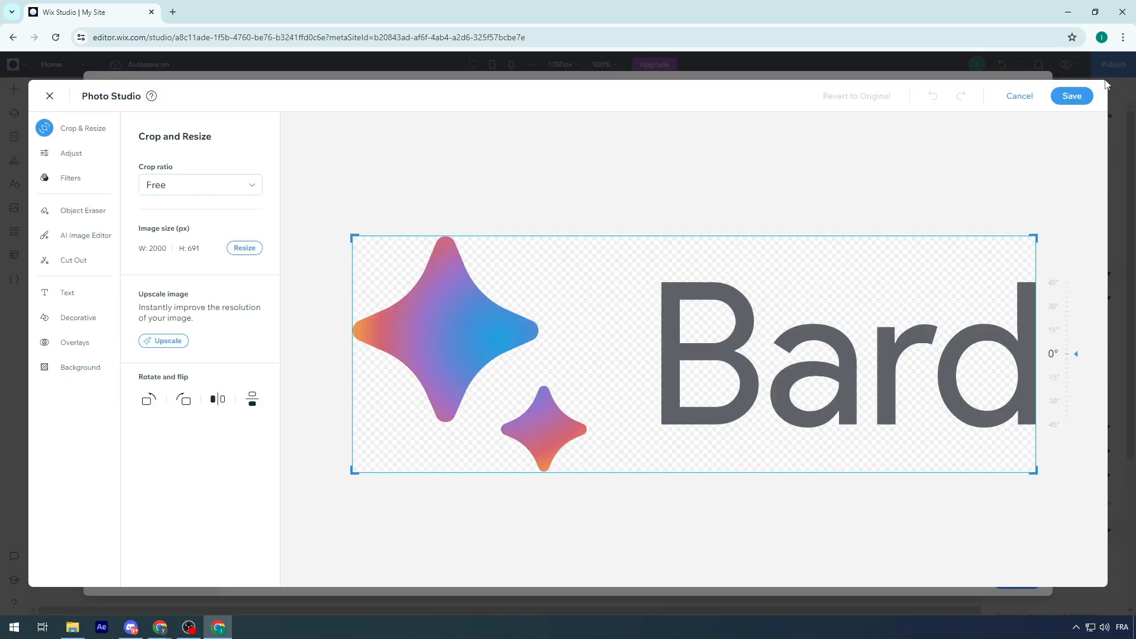
left_click(1072, 96)
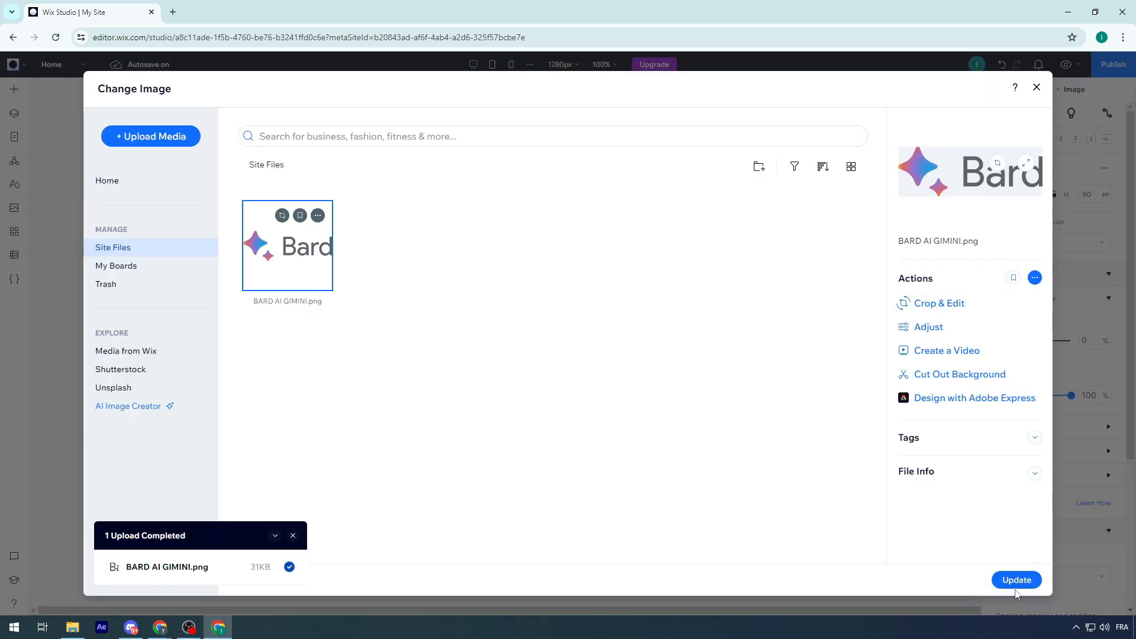
left_click(1017, 580)
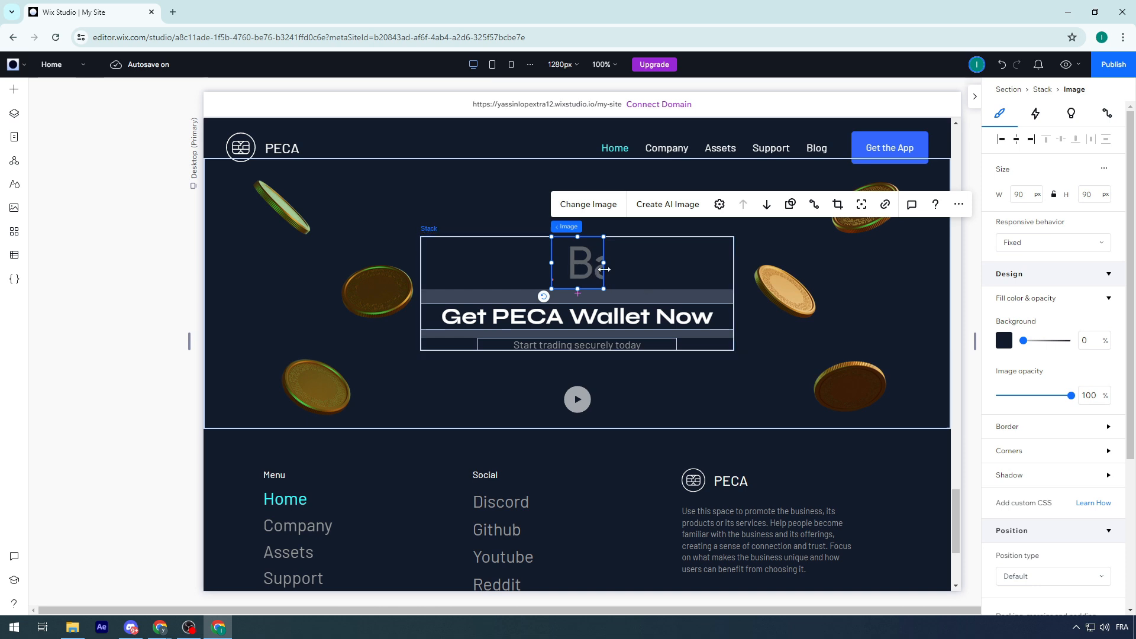
Set the display mode of the image above the Get PECA Wallet Now heading to Fit to bounding box.
mouse_move(602, 260)
left_mouse_down()
mouse_move(718, 267)
mouse_move(616, 272)
mouse_move(597, 261)
left_mouse_up()
key("ctrl+z")
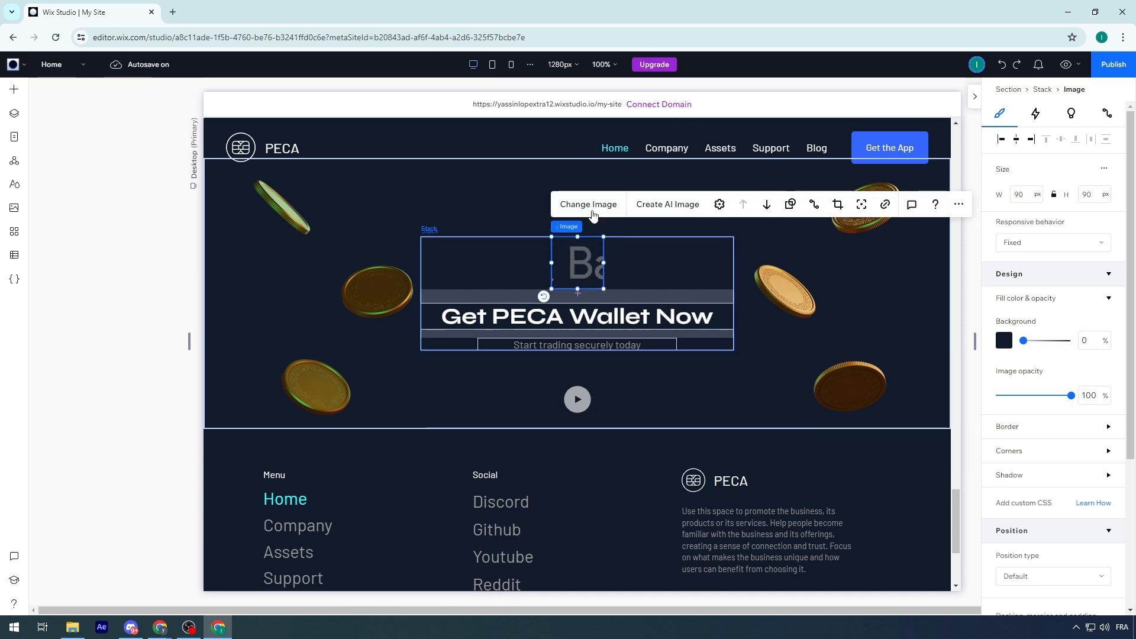
left_click(718, 204)
scroll(680, 355, "down", 1)
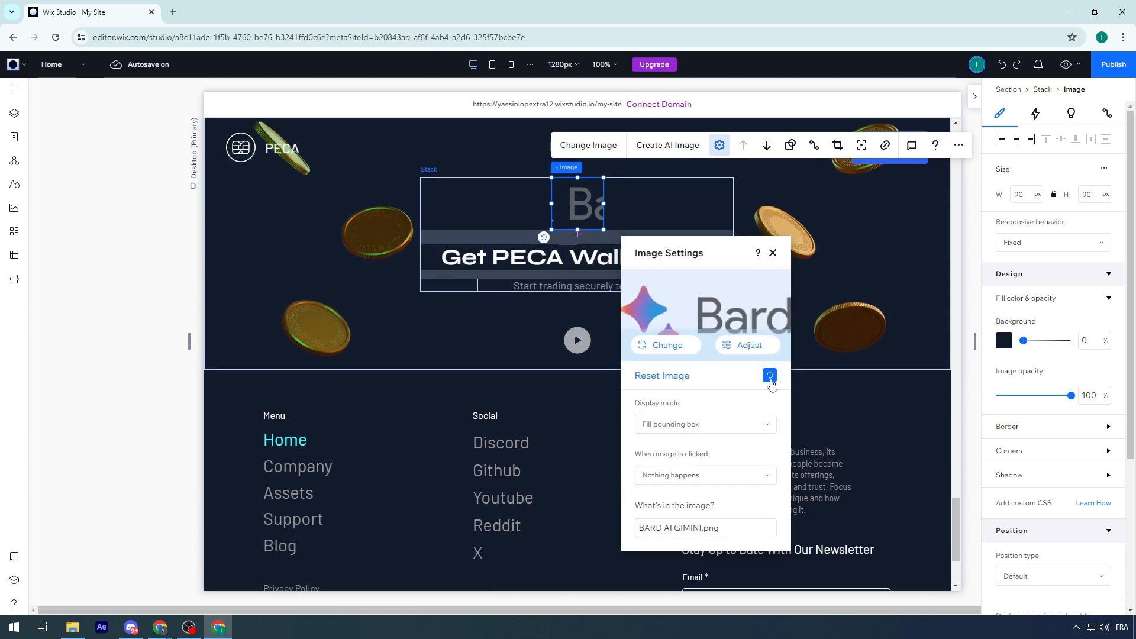
left_click(687, 425)
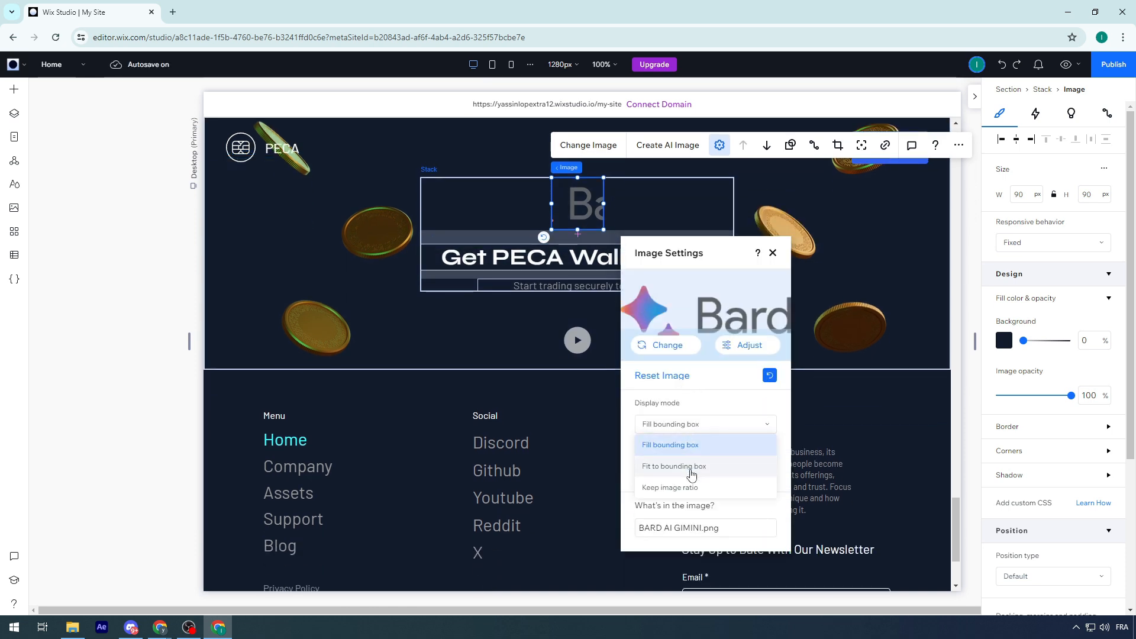
left_click(692, 467)
left_click(686, 424)
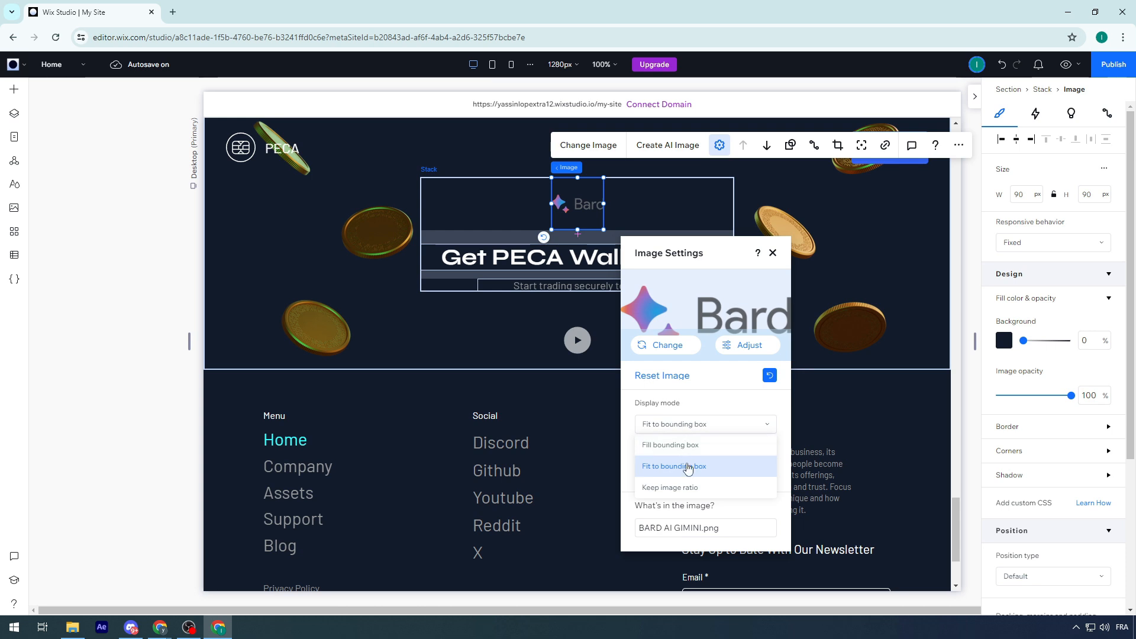
left_click(522, 195)
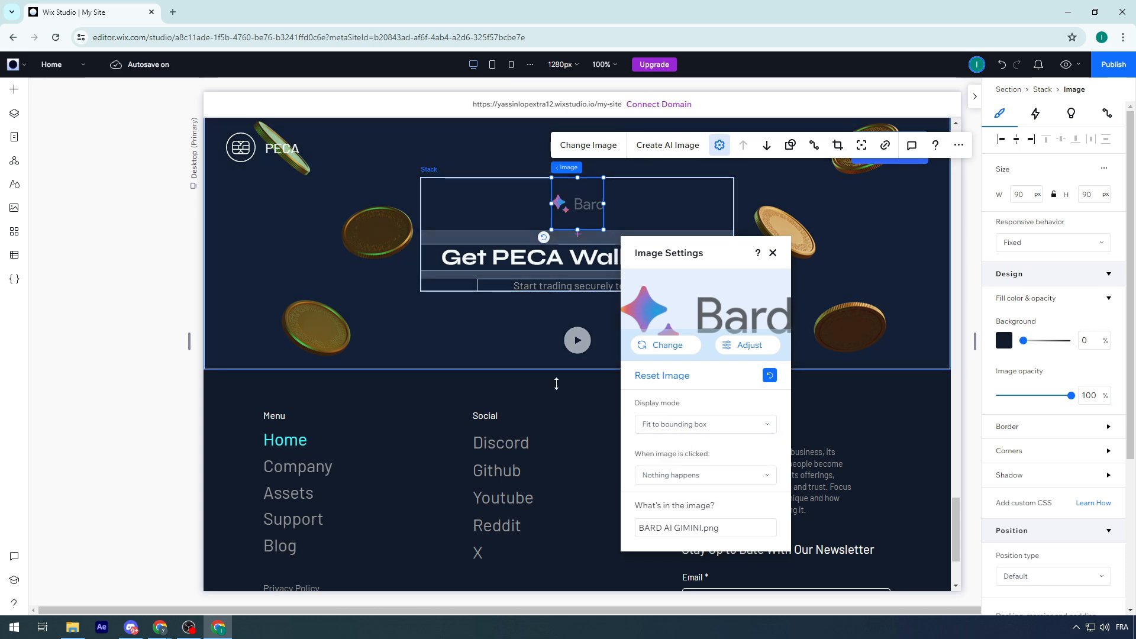
left_click(773, 254)
left_click(517, 331)
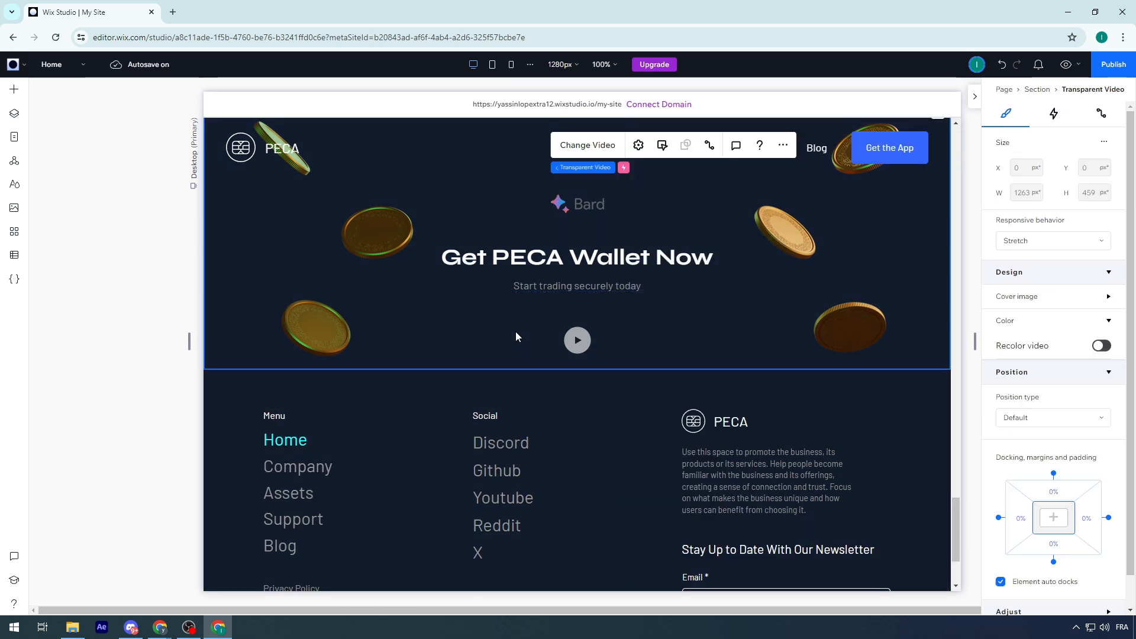
left_click(485, 444)
scroll(506, 432, "down", 3)
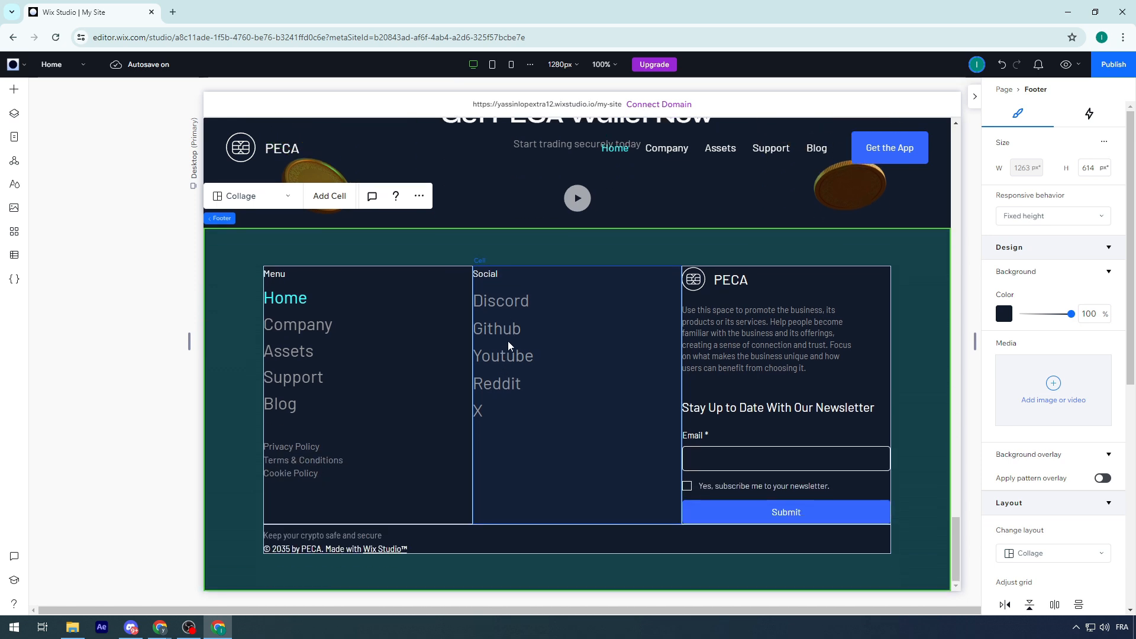
left_click(499, 305)
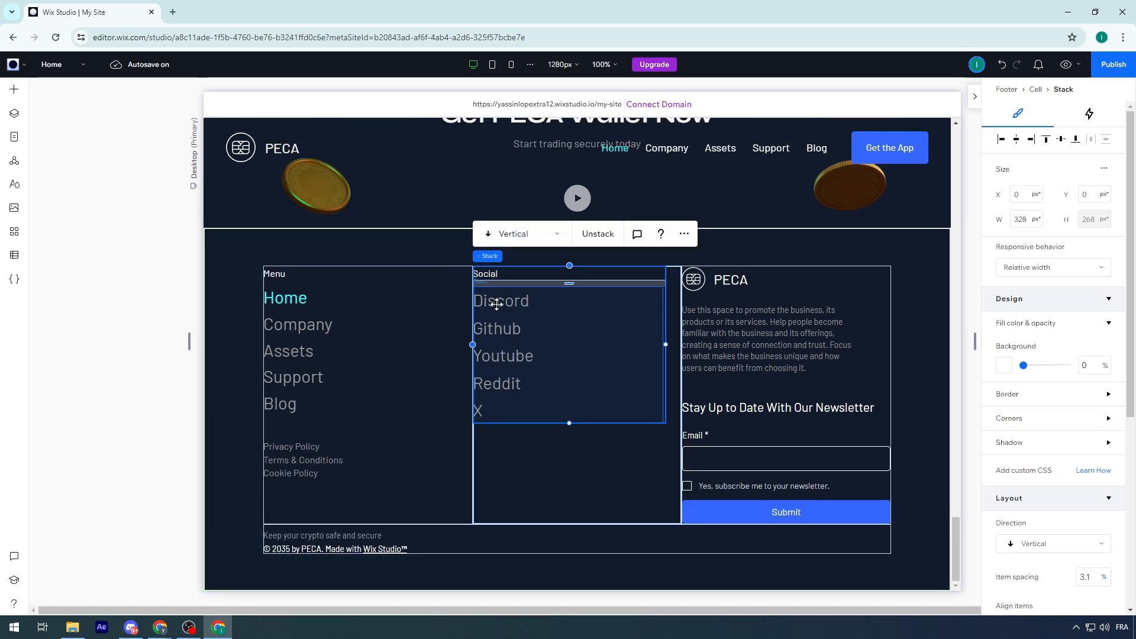
left_click(502, 301)
double_click(509, 309)
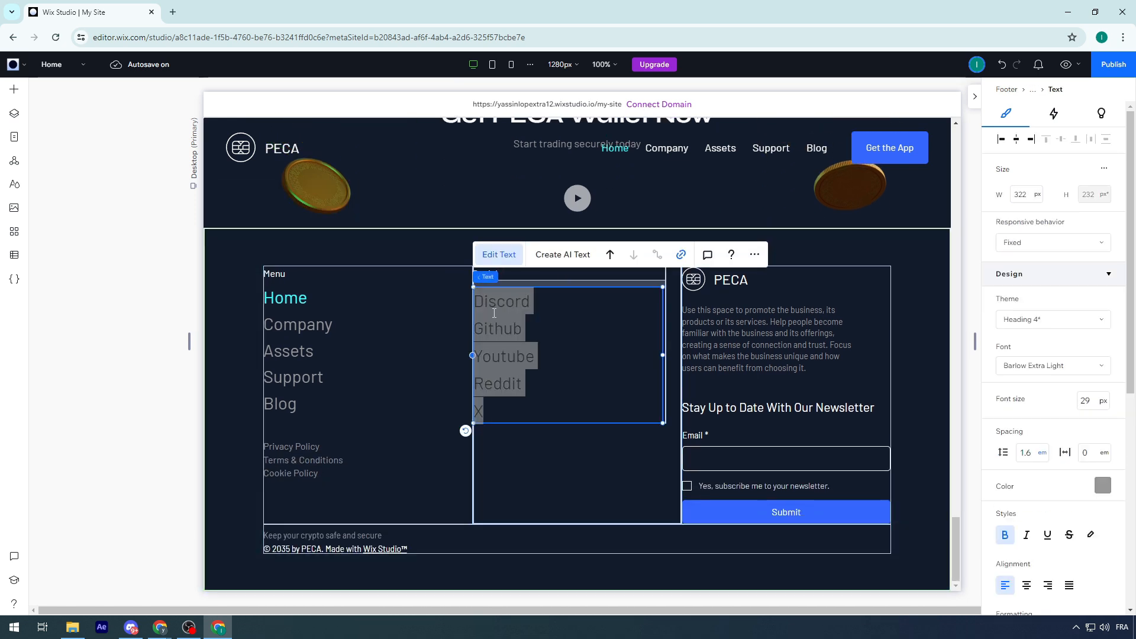
double_click(503, 302)
type("*")
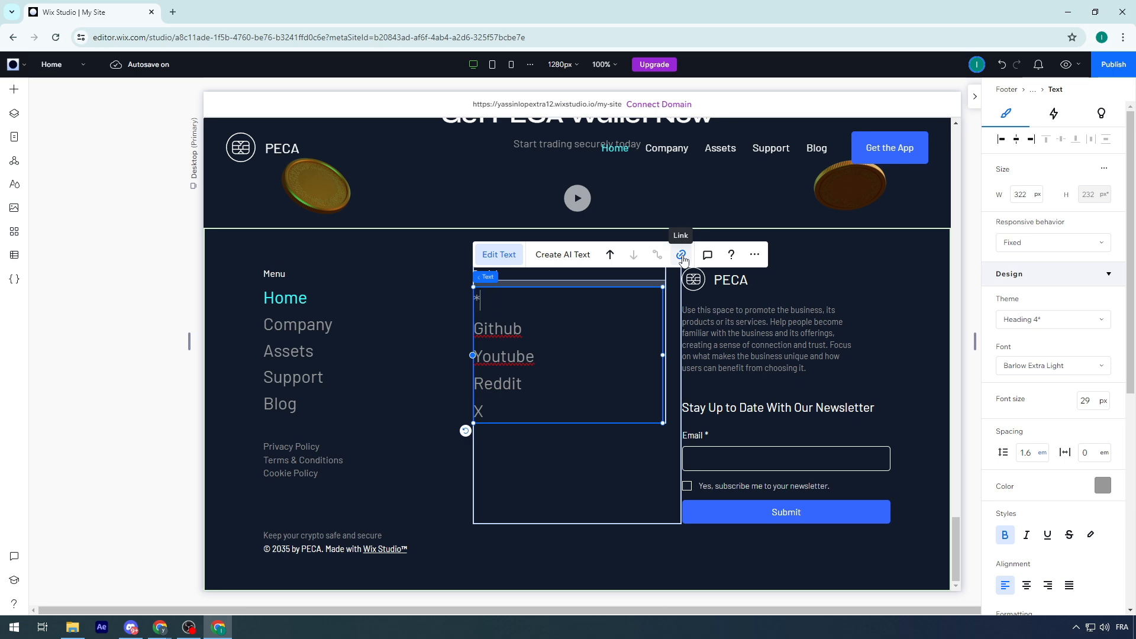
left_click(417, 294)
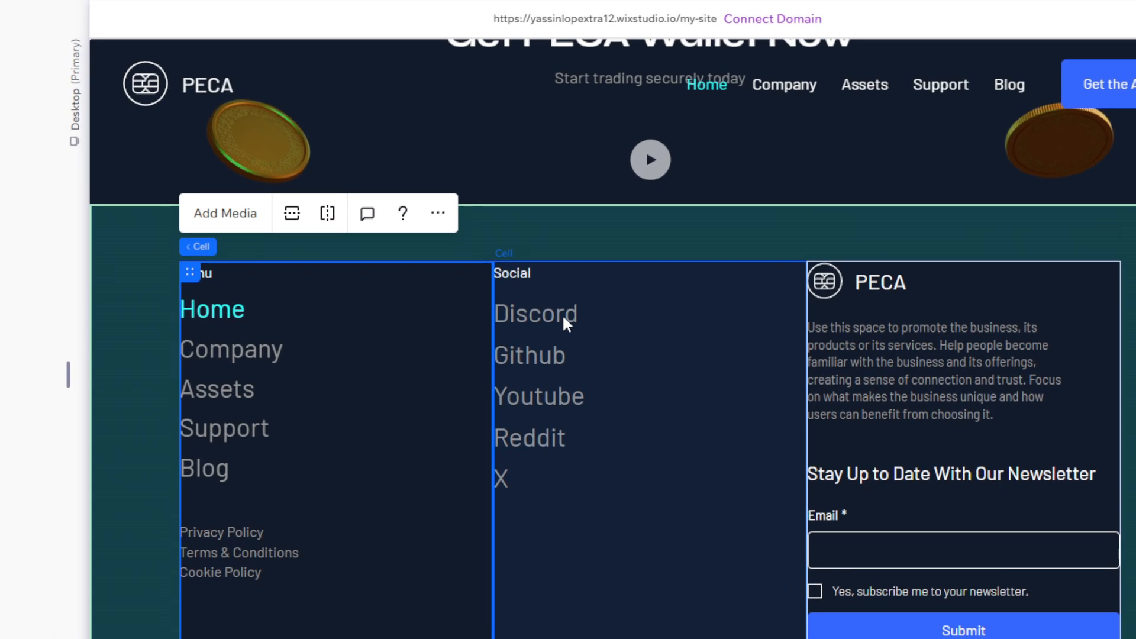
Check the link settings of the Discord entry in the footer's Social list and close them without changes.
left_click(516, 301)
left_click(559, 315)
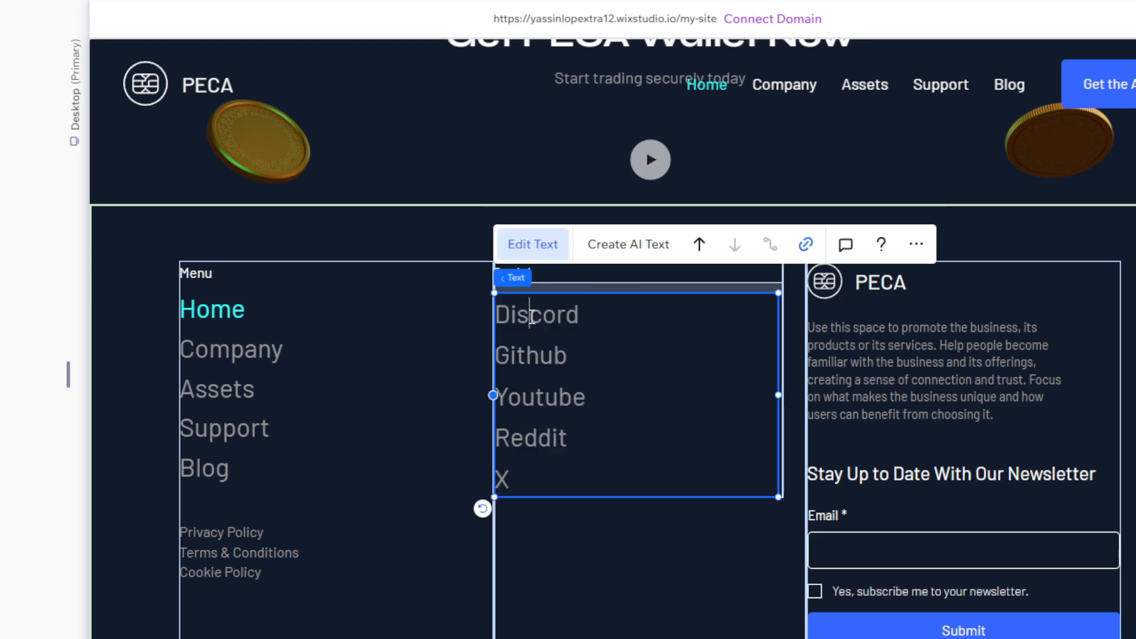
double_click(531, 317)
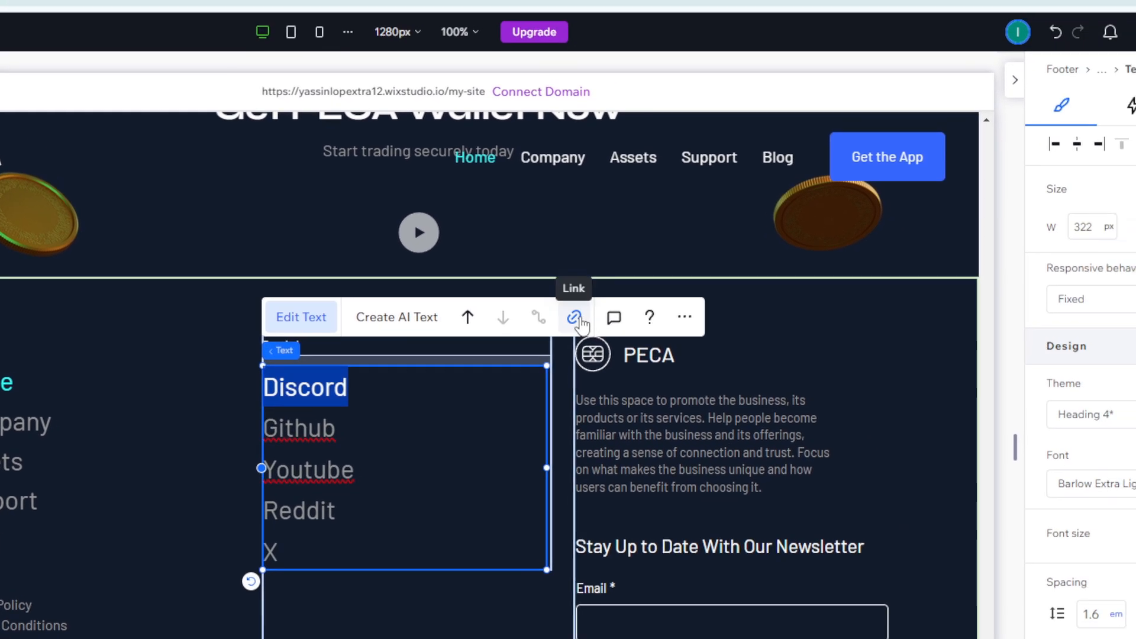
left_click(579, 319)
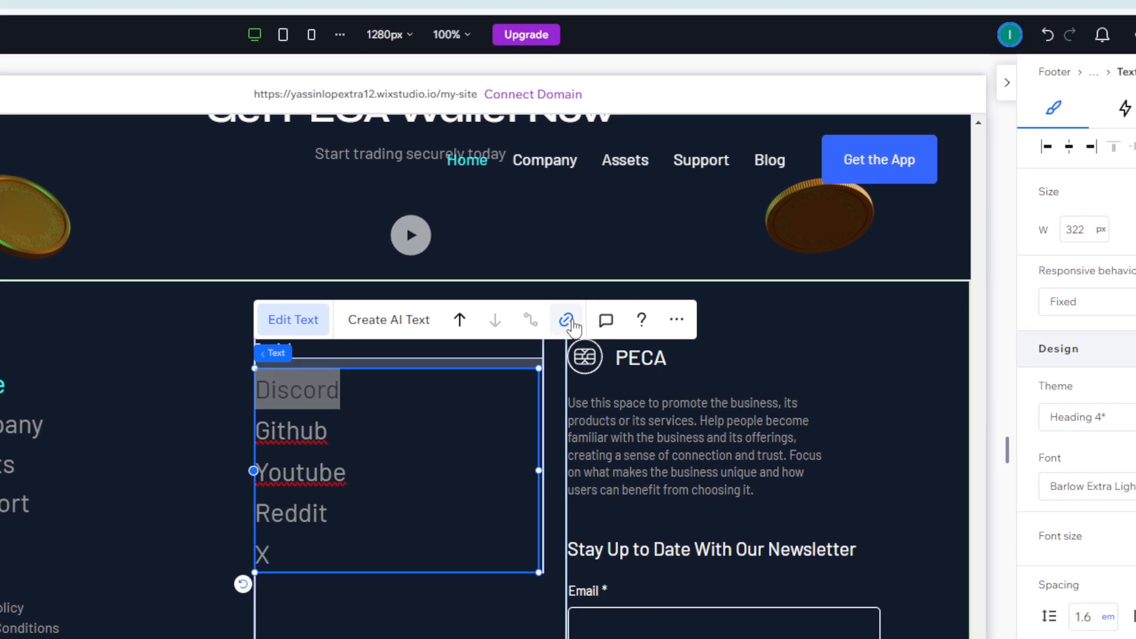
mouse_move(515, 357)
left_mouse_down()
mouse_move(441, 360)
mouse_move(530, 345)
left_mouse_up()
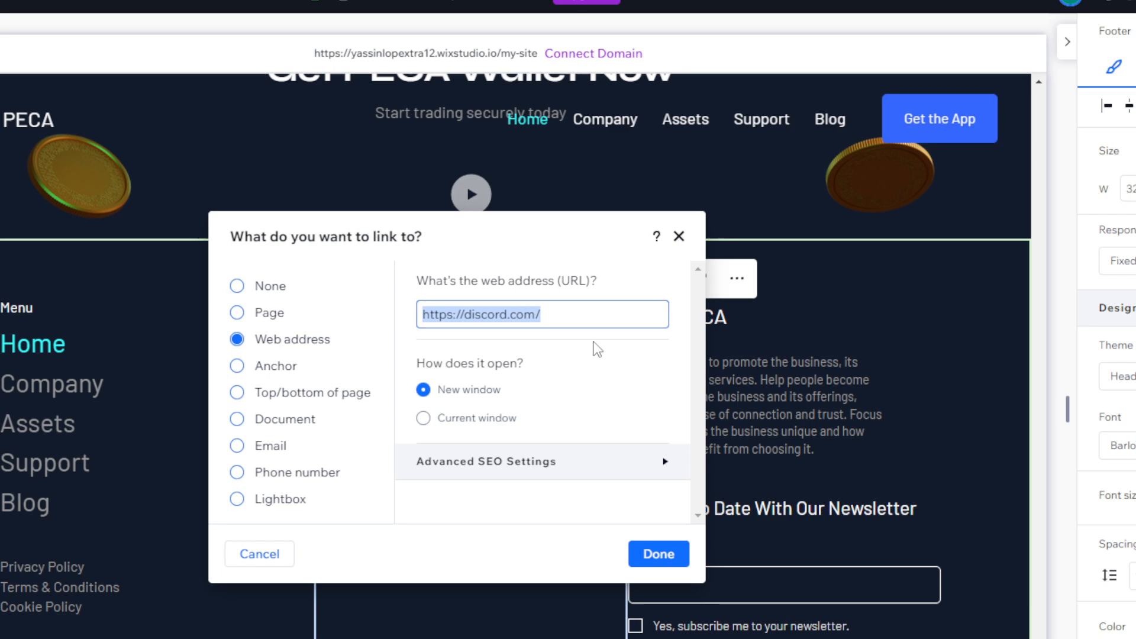
left_click(597, 349)
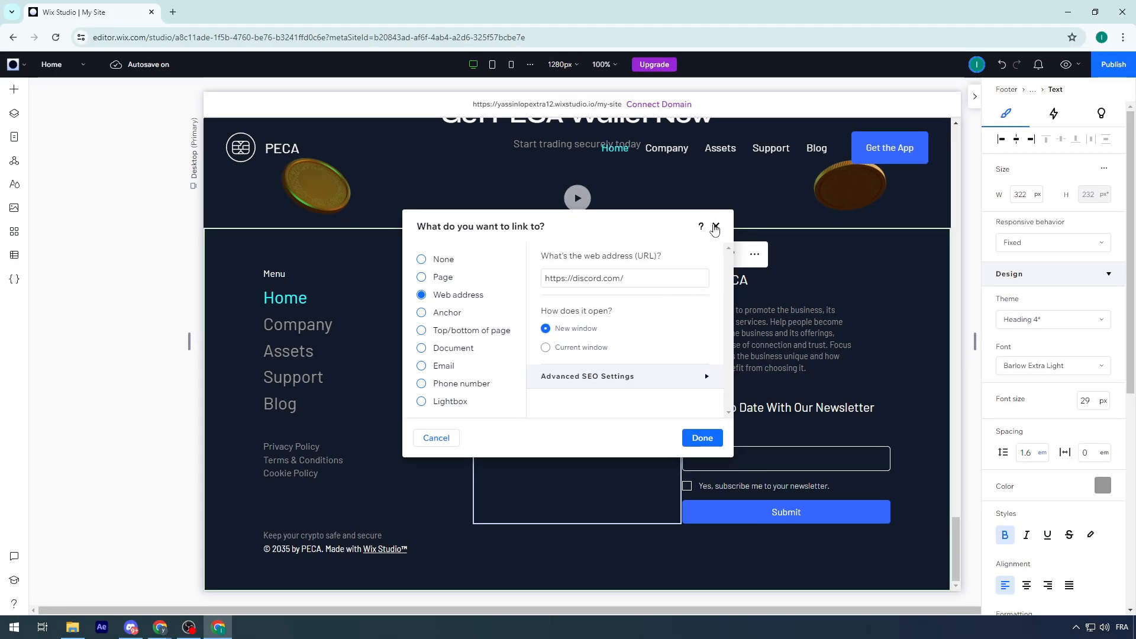
left_click(715, 228)
left_click(540, 330)
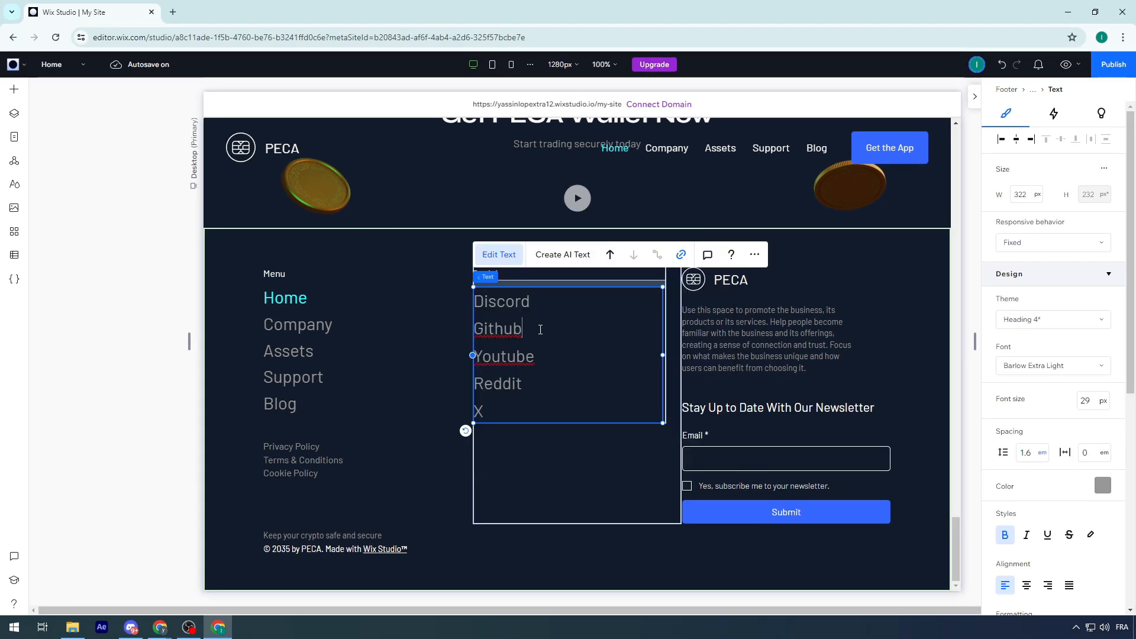
Inspect the Youtube and X entries of the footer's Social list and the stack holding the PECA logo.
left_click(526, 363)
left_click(486, 410)
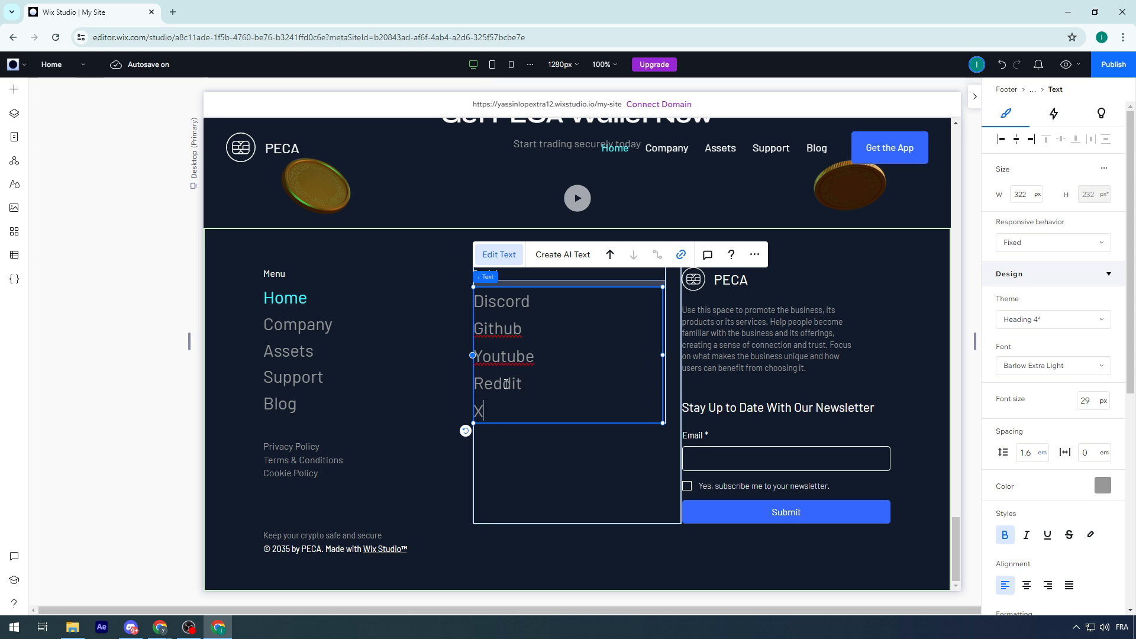
left_click(435, 268)
scroll(794, 322, "up", 1)
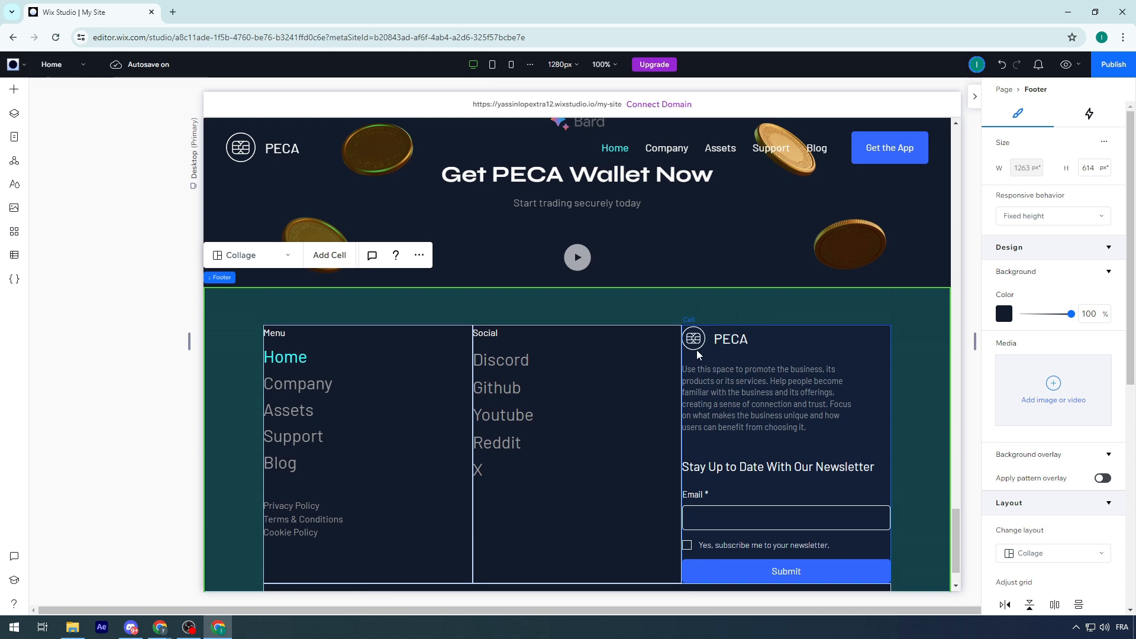
left_click(737, 340)
left_click(717, 333)
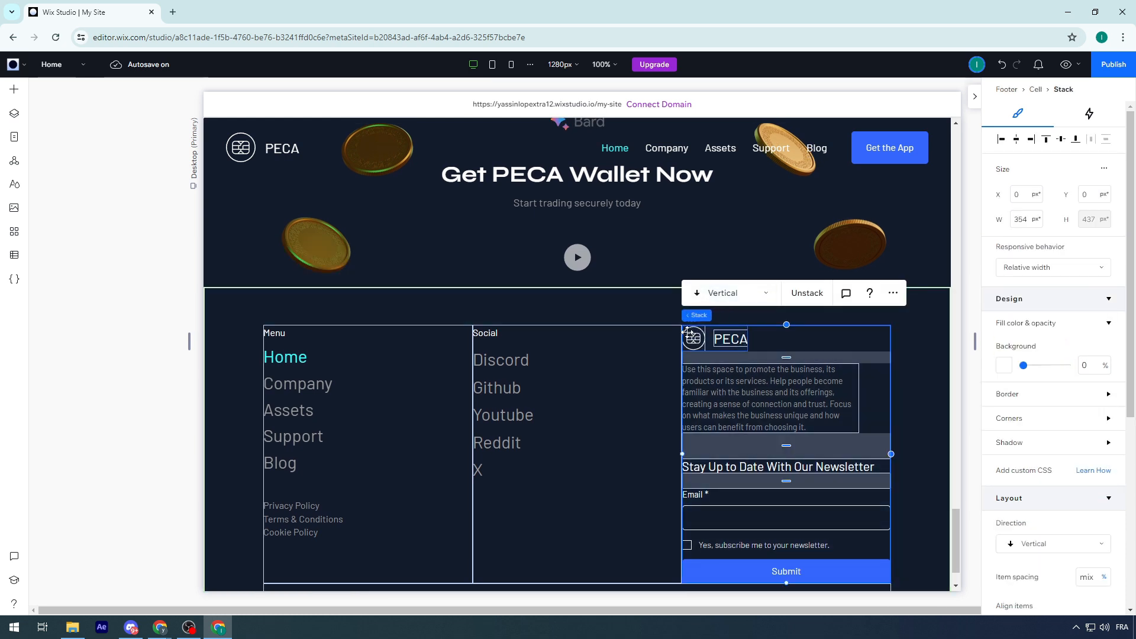
Review the page items of the header's horizontal menu and close the menu manager without changes.
scroll(651, 327, "up", 15)
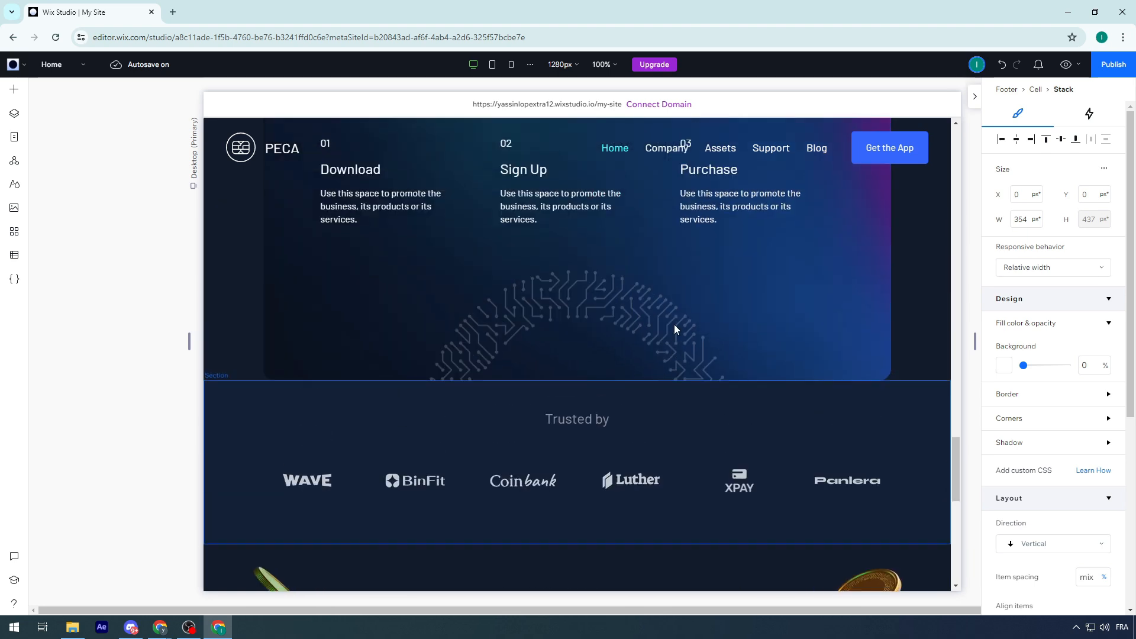
scroll(492, 335, "up", 15)
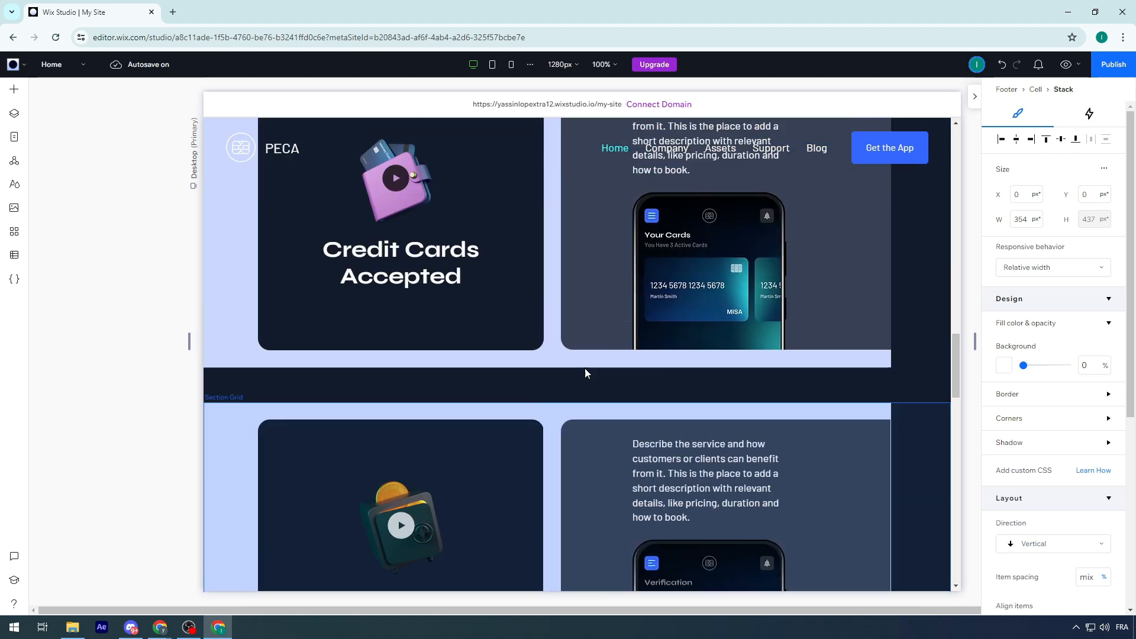
scroll(545, 379, "up", 15)
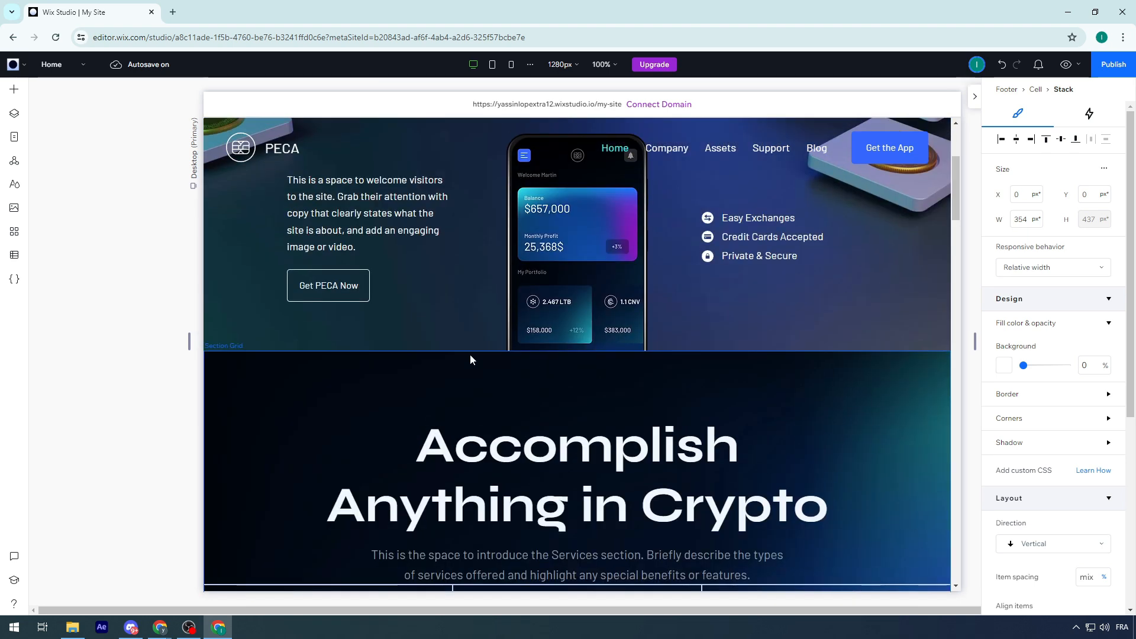
scroll(463, 340, "up", 1)
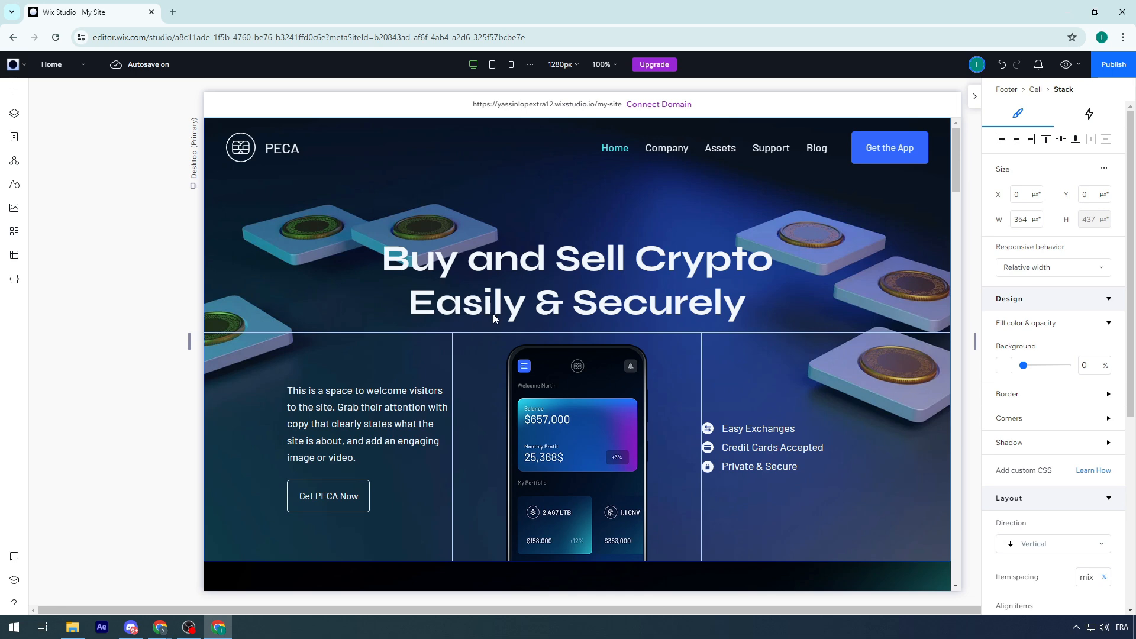
scroll(493, 316, "down", 5)
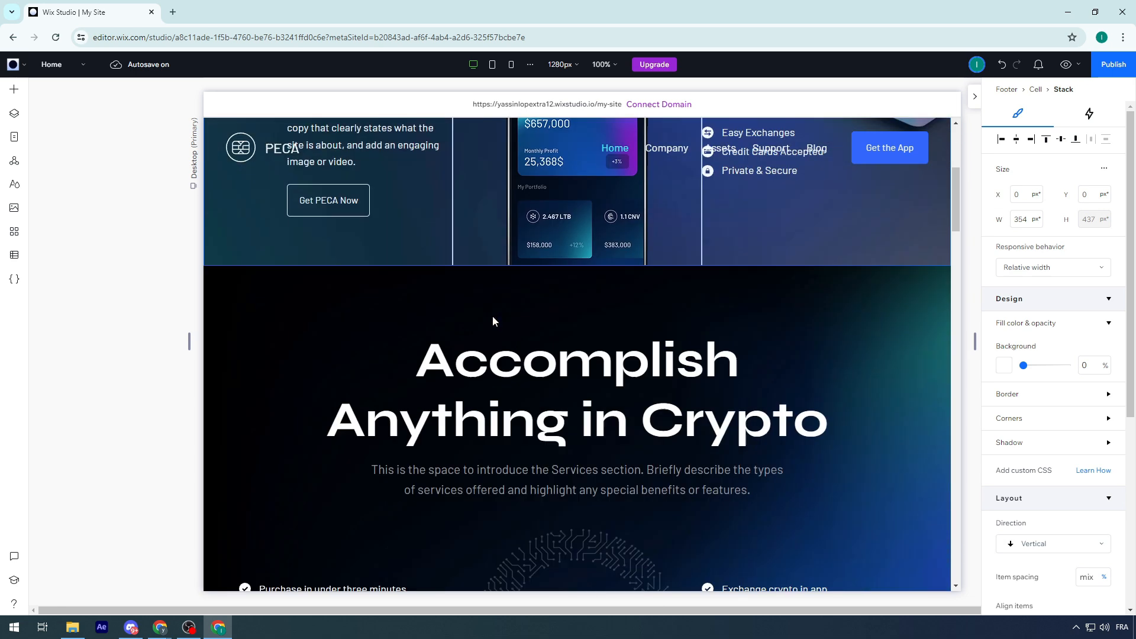
scroll(800, 191, "up", 5)
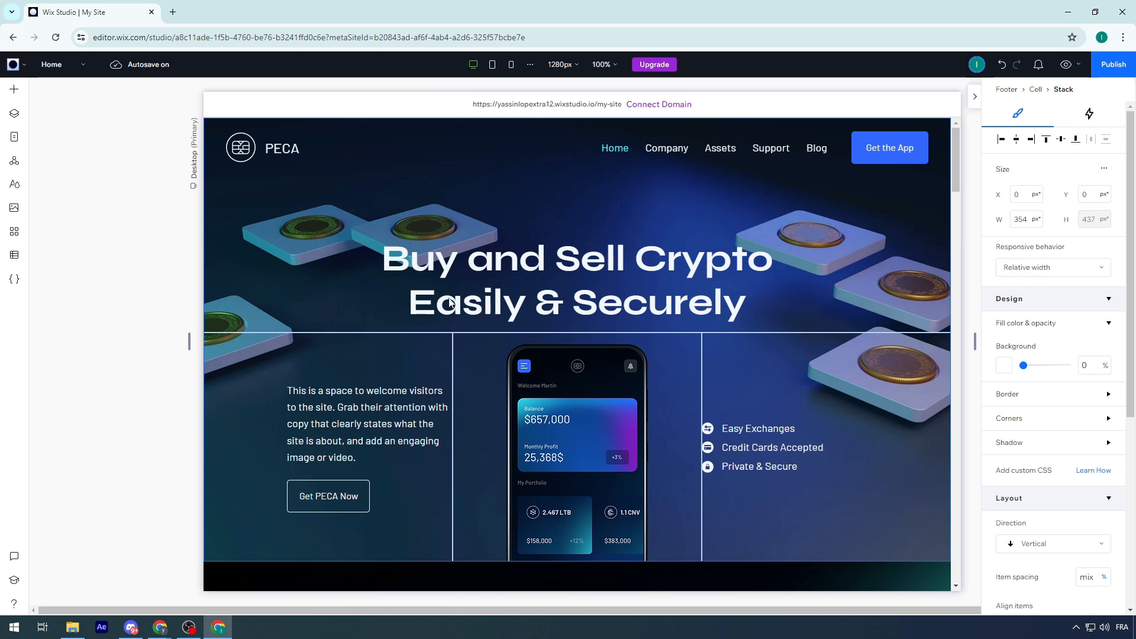
left_click(526, 160)
left_click(616, 155)
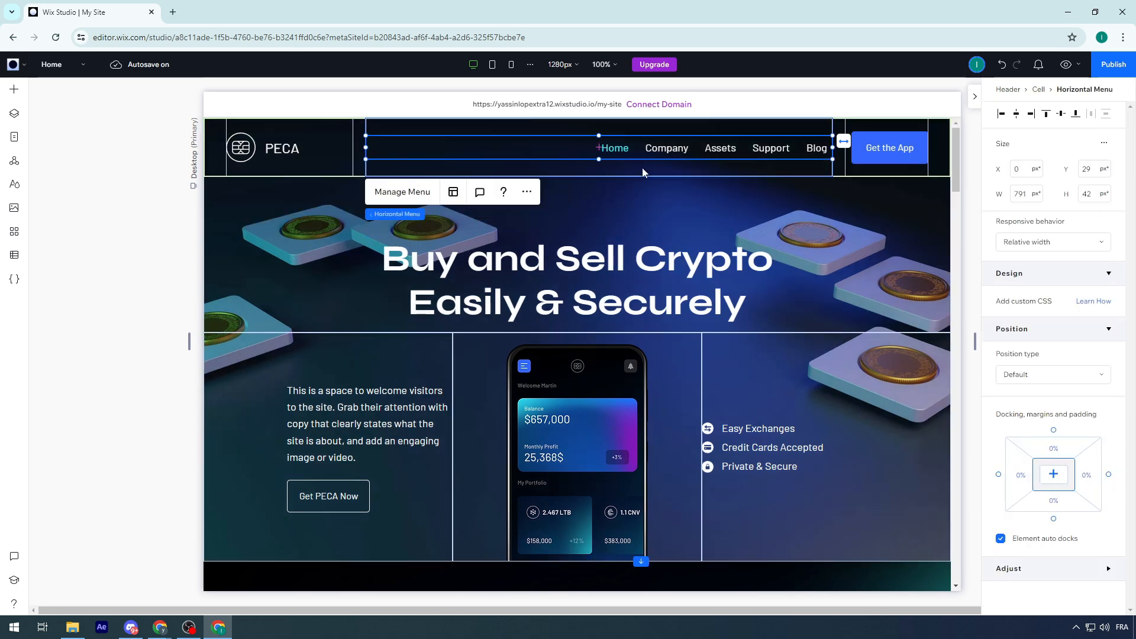
left_click(641, 168)
left_click(632, 153)
double_click(632, 154)
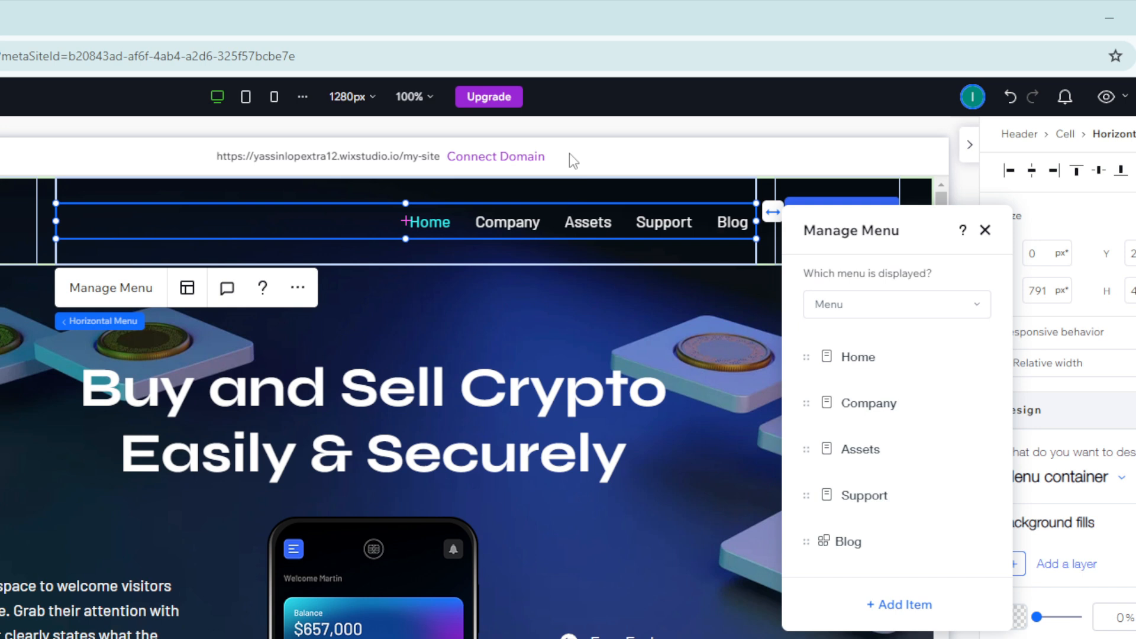
left_click(563, 221)
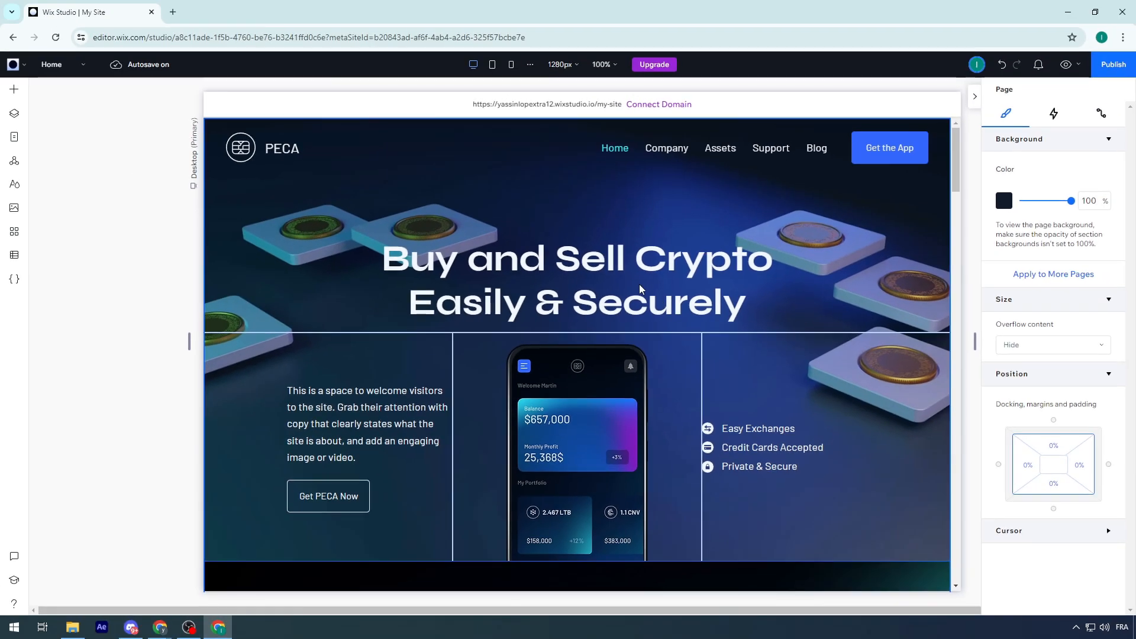
Check the link settings of the Get PECA Now button above Key Features and close them without changes.
scroll(681, 282, "down", 5)
scroll(536, 380, "down", 8)
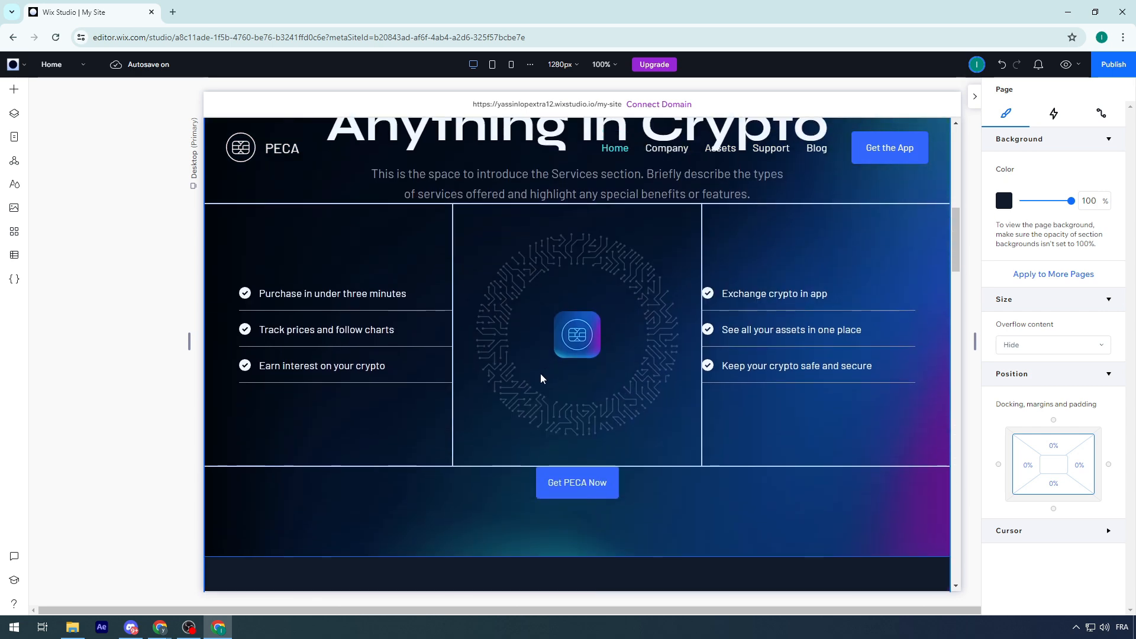
left_click(561, 245)
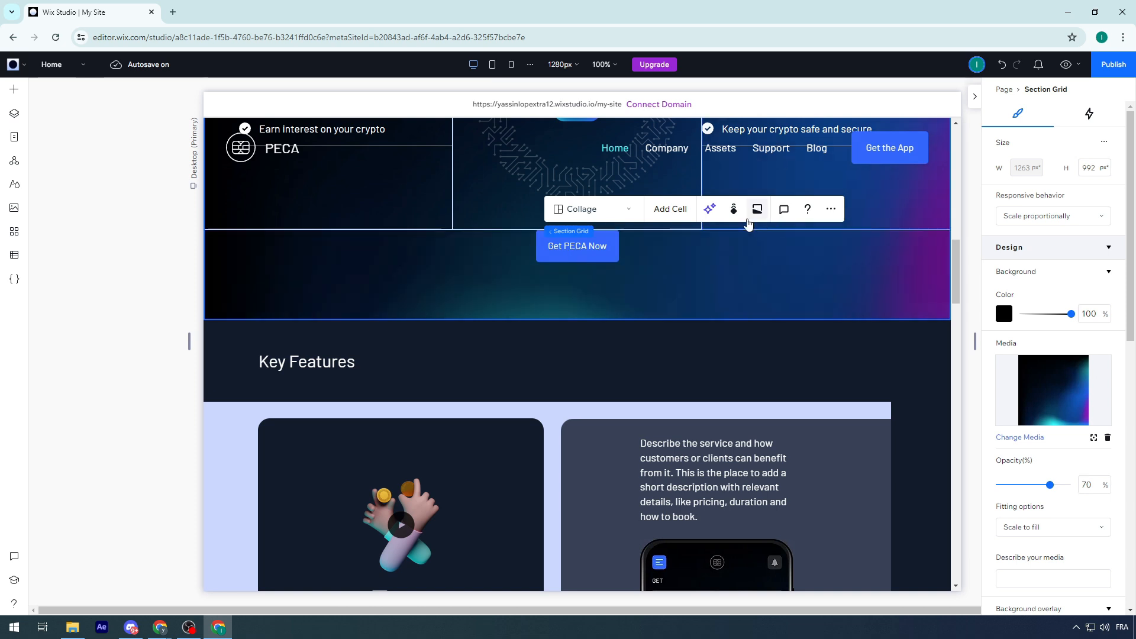
left_click(583, 247)
left_click(550, 241)
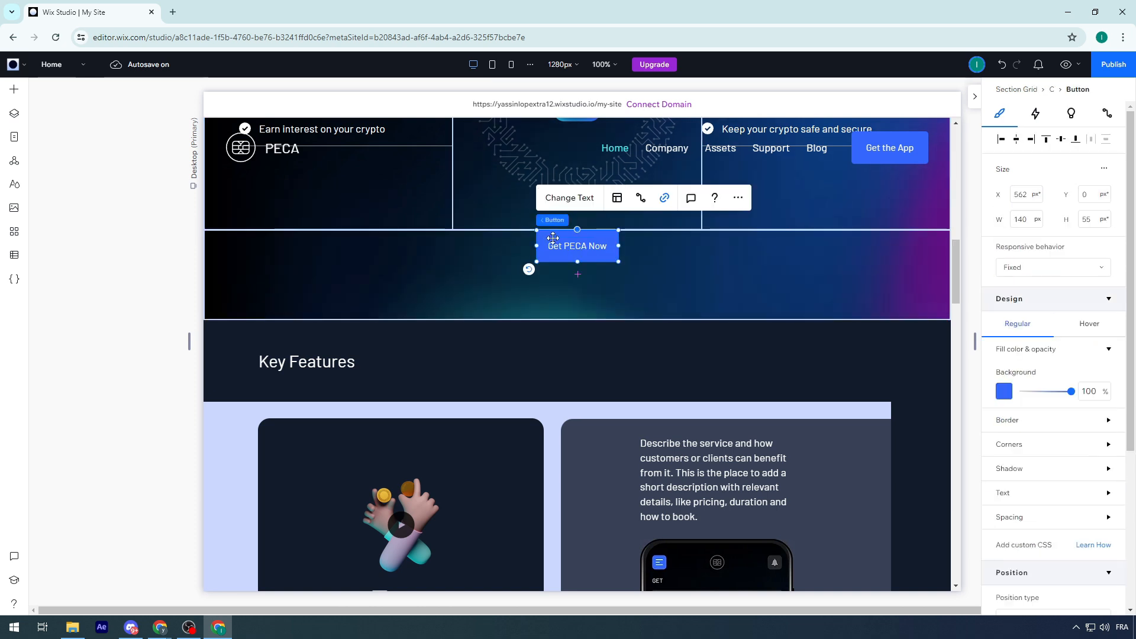
left_click(672, 199)
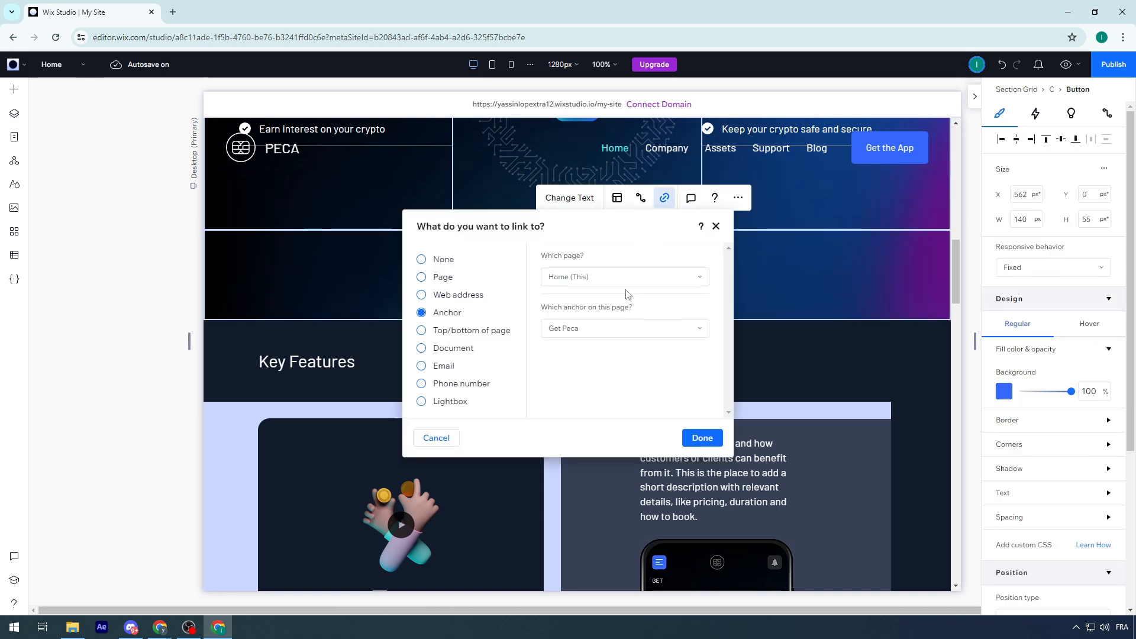
left_click(717, 228)
Inspect the play button of the coin video above the footer and the newsletter form in the footer.
scroll(659, 296, "down", 15)
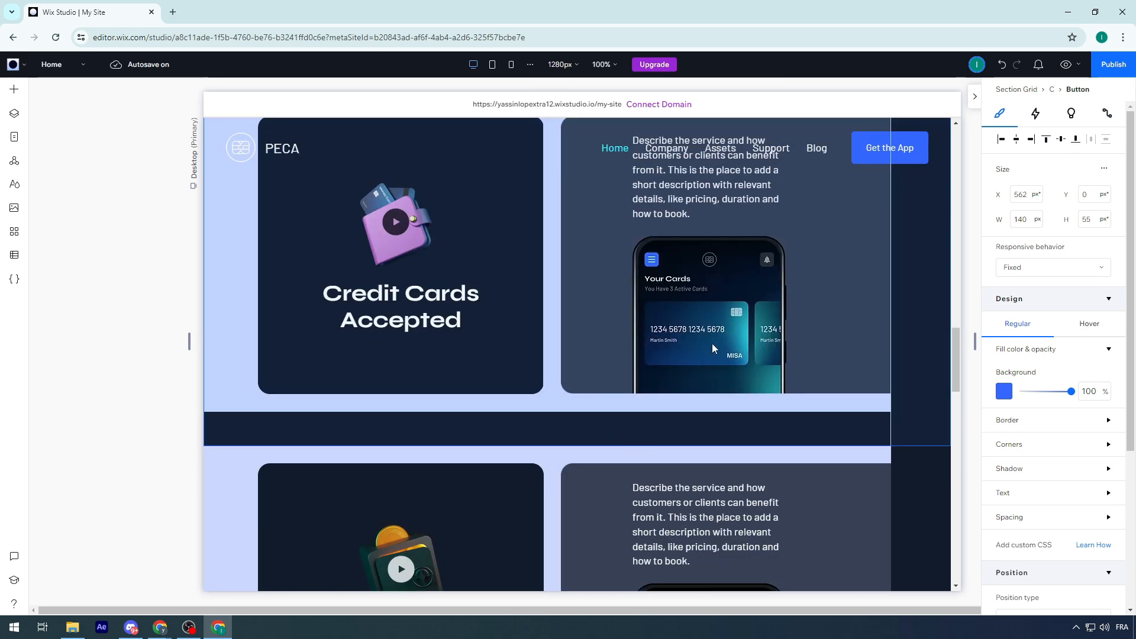
scroll(698, 359, "down", 15)
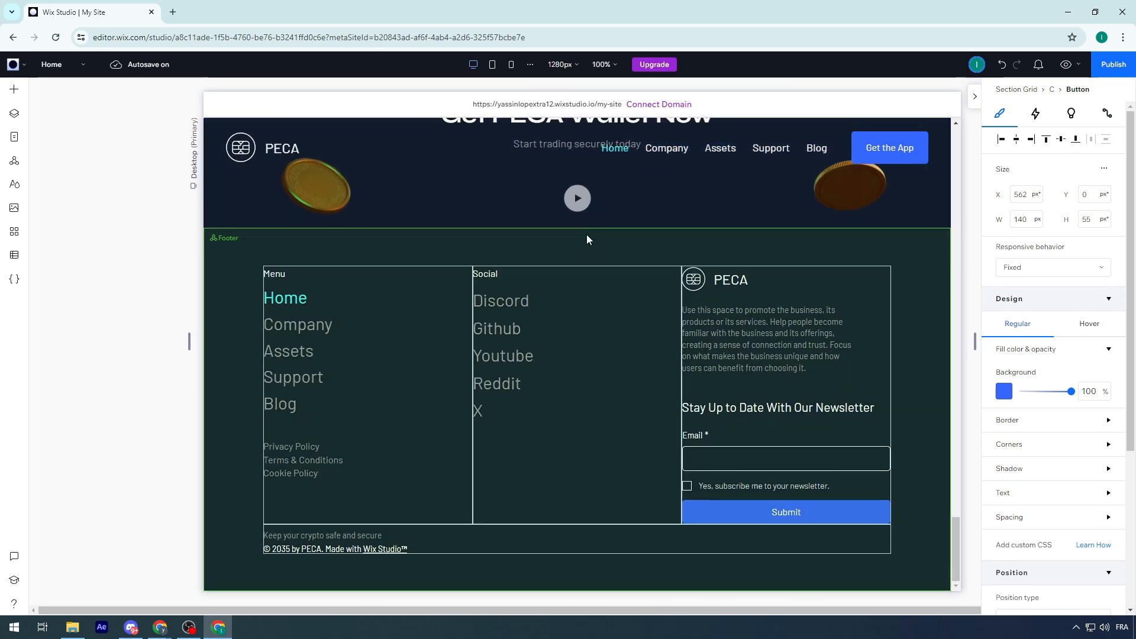
left_click(579, 211)
left_click(574, 200)
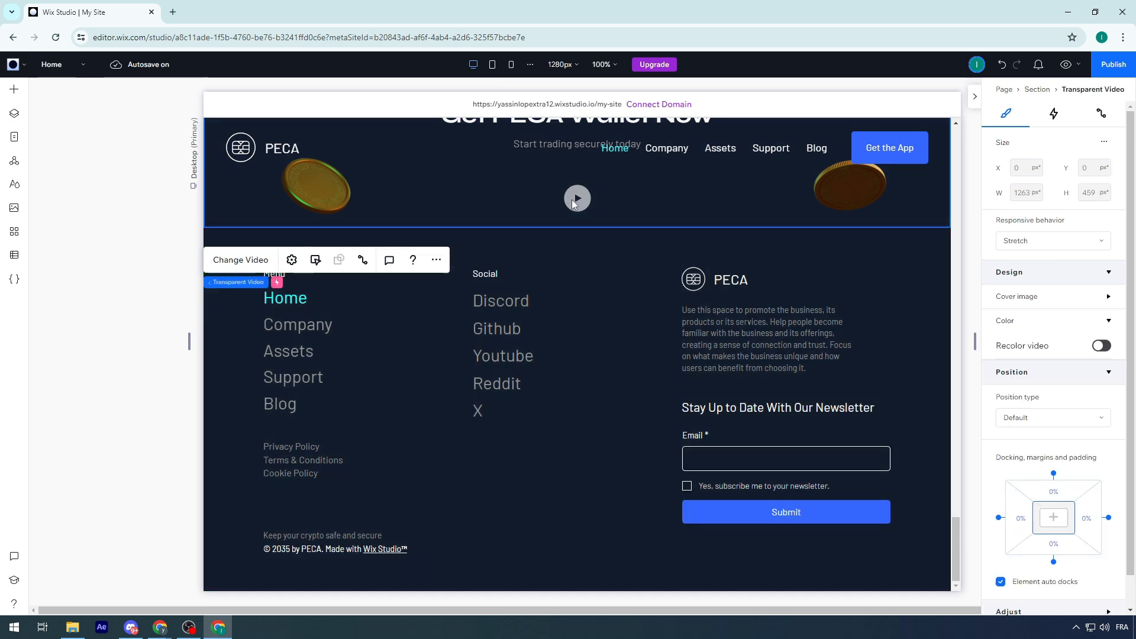
left_click(572, 201)
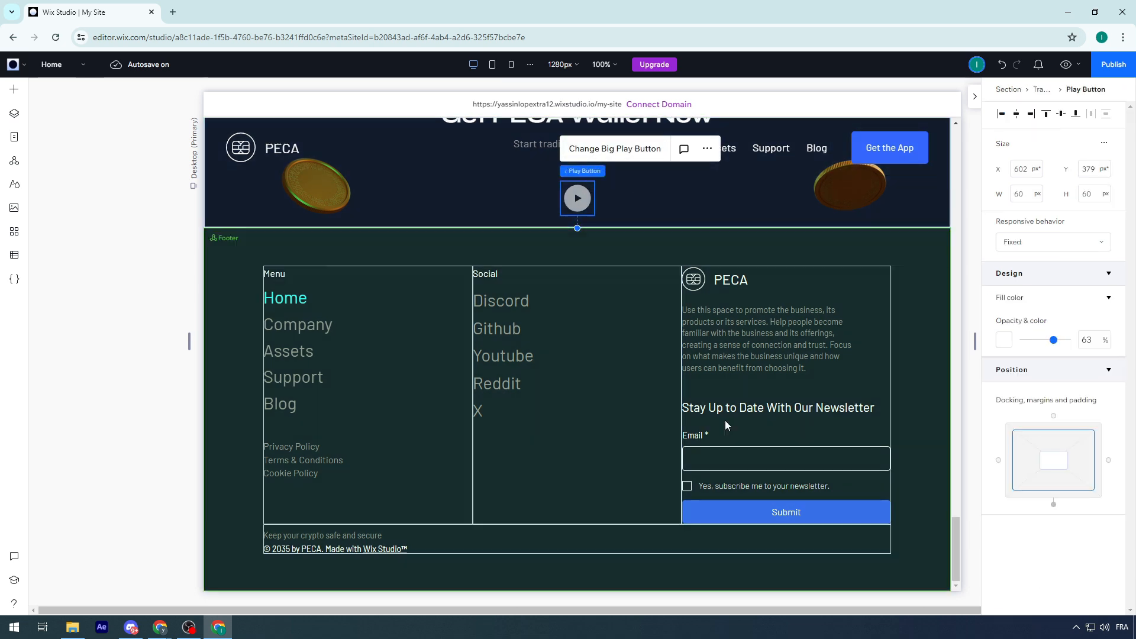
left_click(763, 520)
left_click(764, 519)
left_click(764, 520)
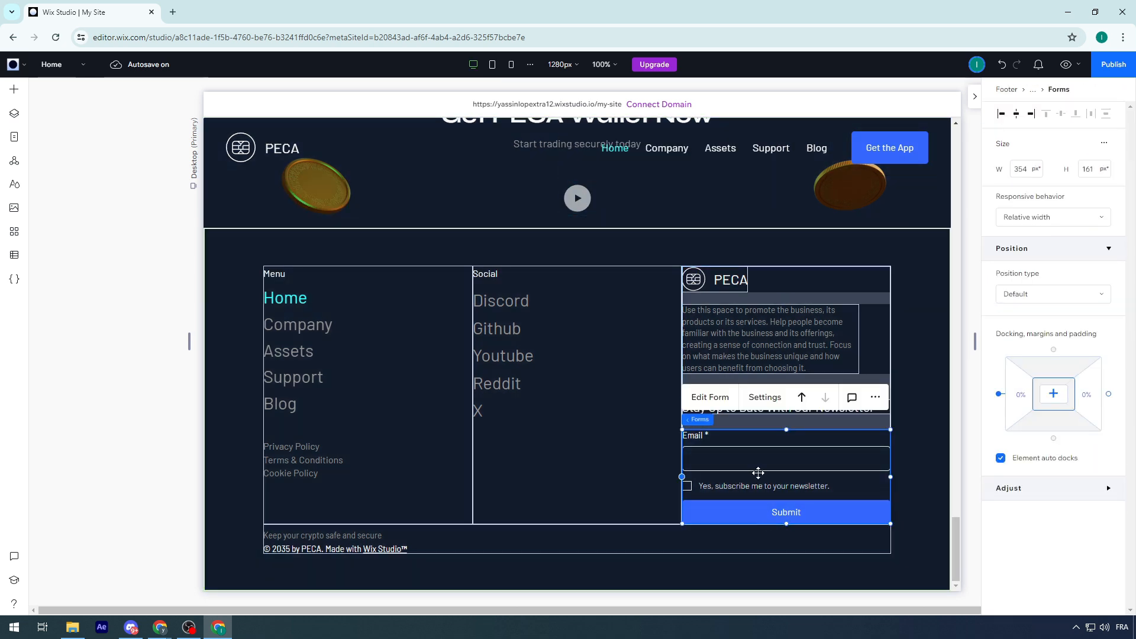
Inspect the Get the App button in the site header and deselect it without changes.
scroll(742, 452, "up", 10)
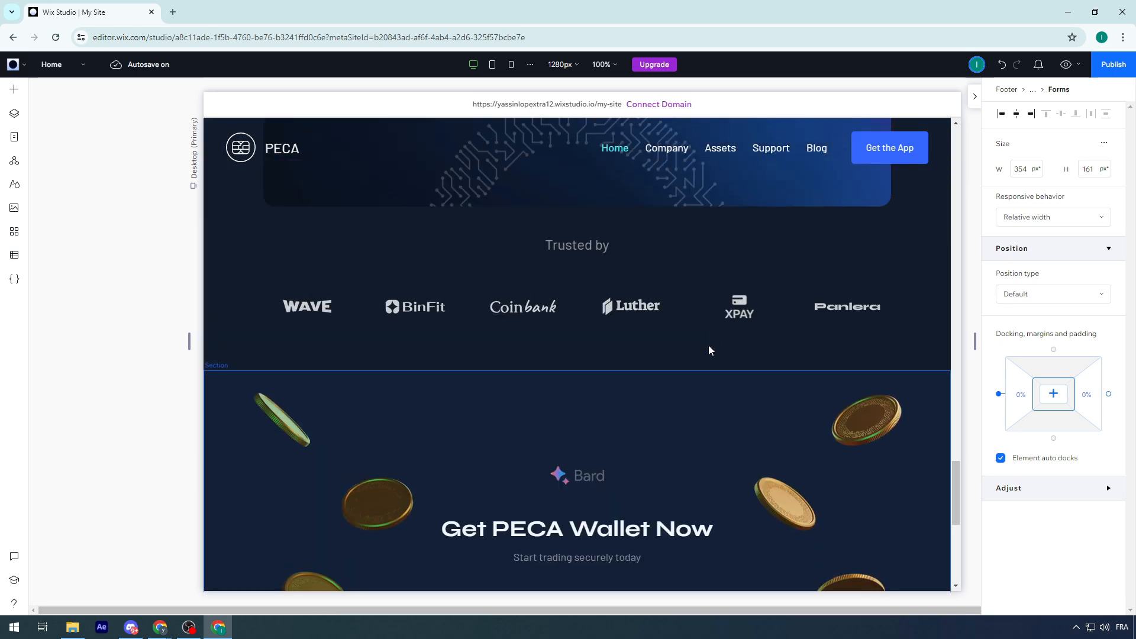
scroll(620, 455, "up", 10)
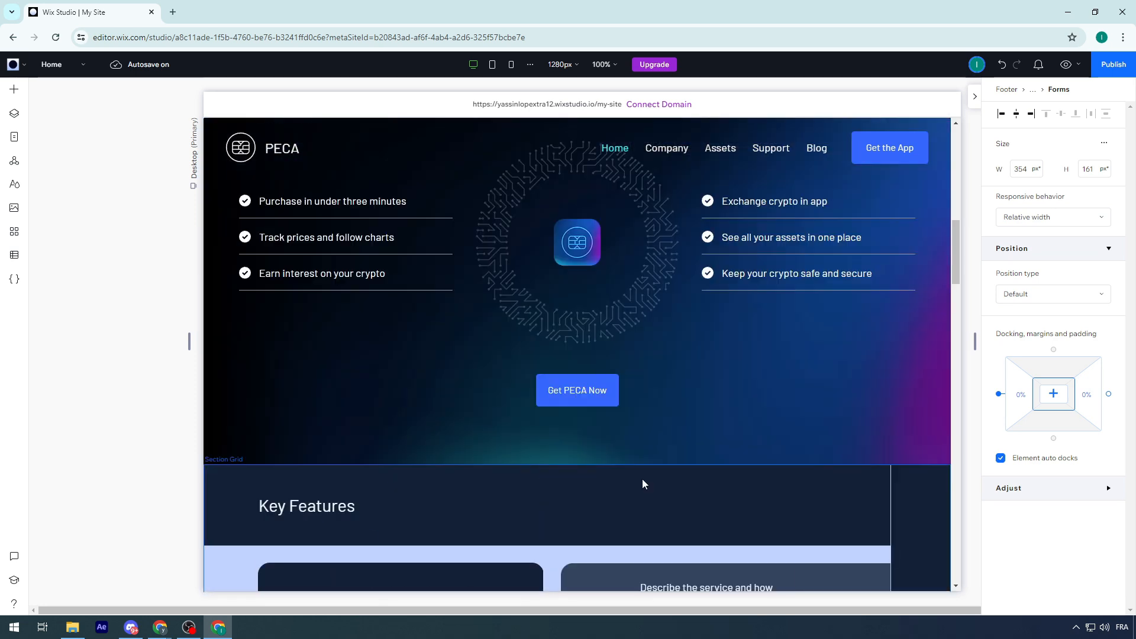
scroll(641, 478, "up", 5)
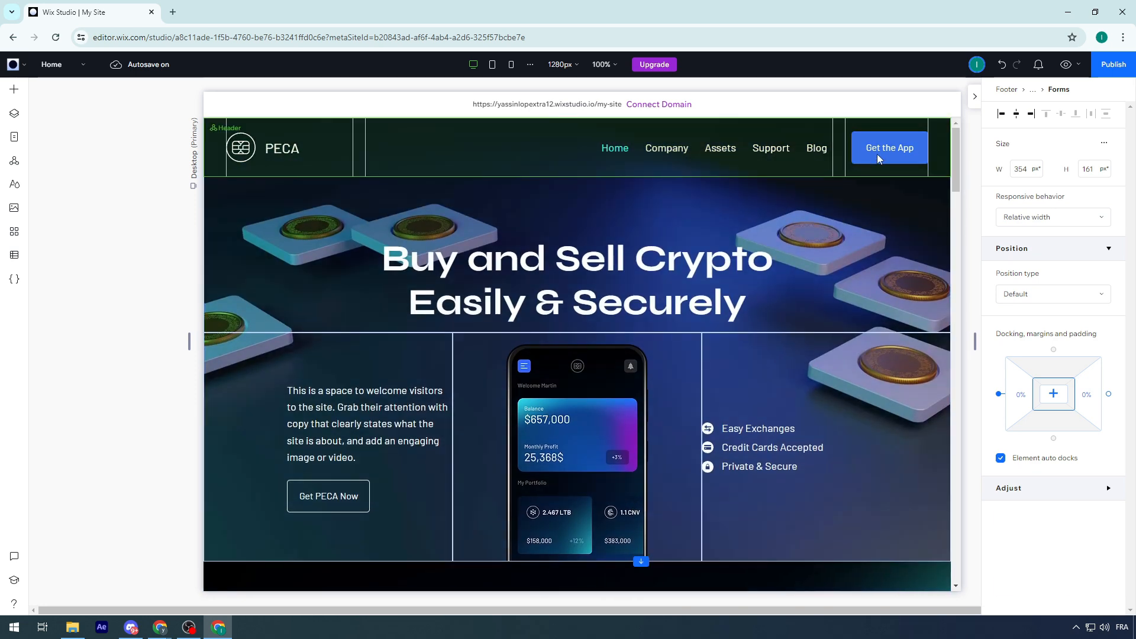
left_click(879, 158)
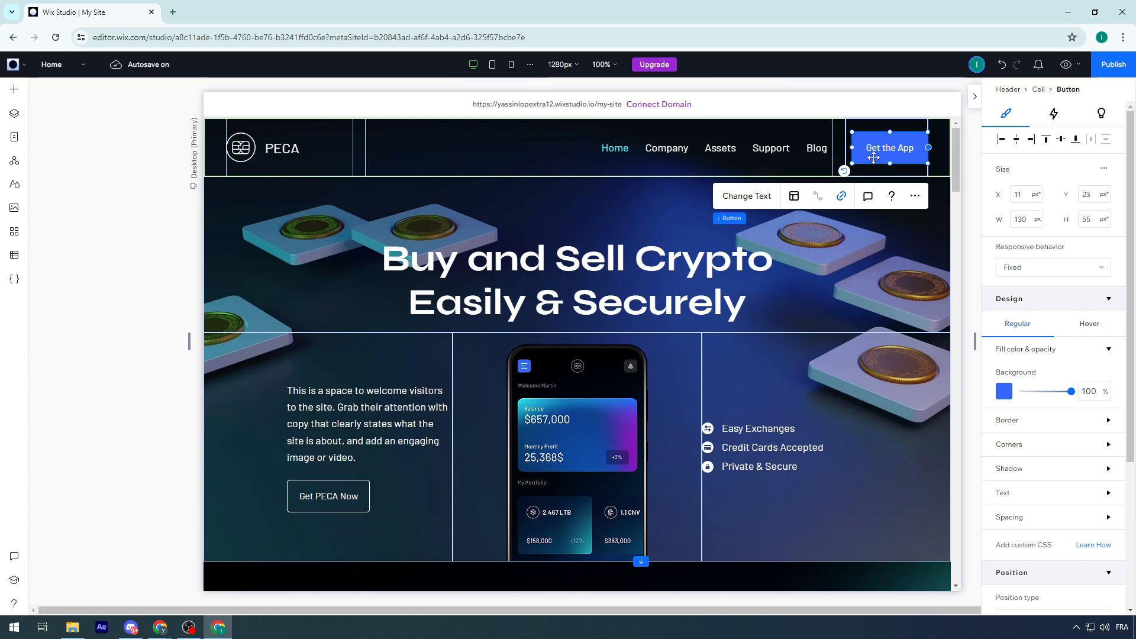
left_click(90, 142)
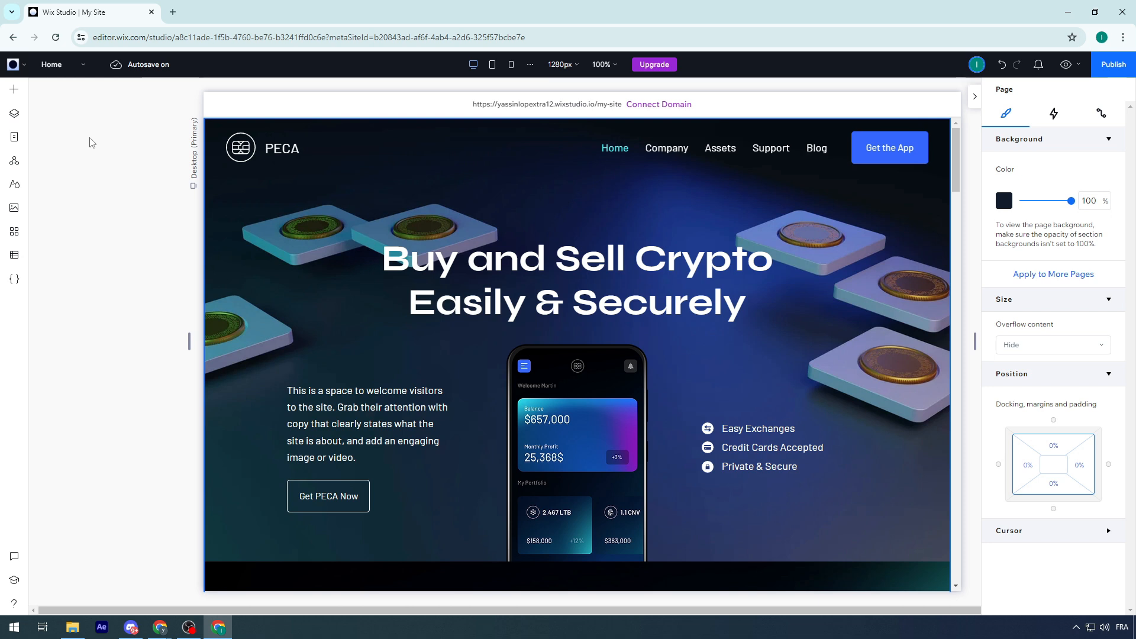
Open the site's dashboard in a new browser tab and close the editor tab, confirming to leave the site.
left_click(22, 70)
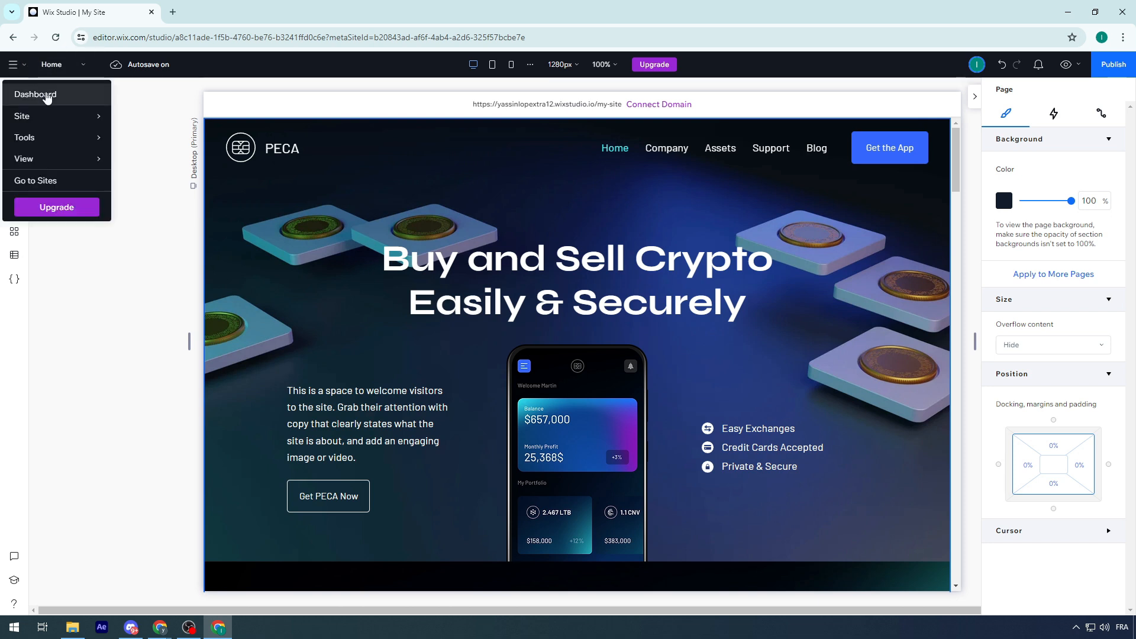
left_click(48, 95)
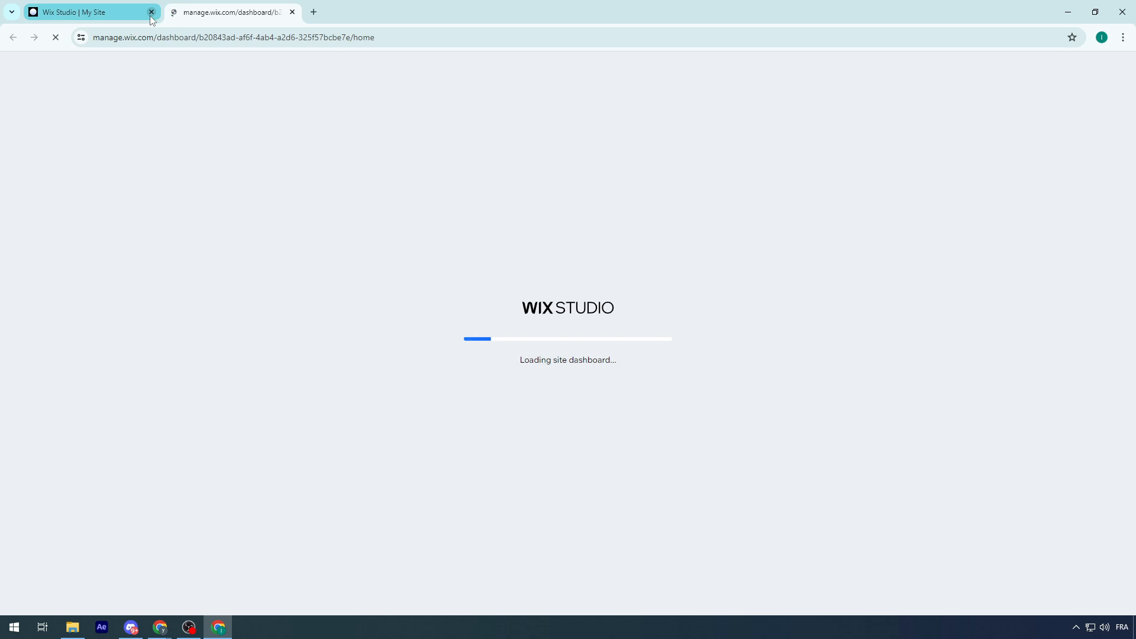
left_click(149, 16)
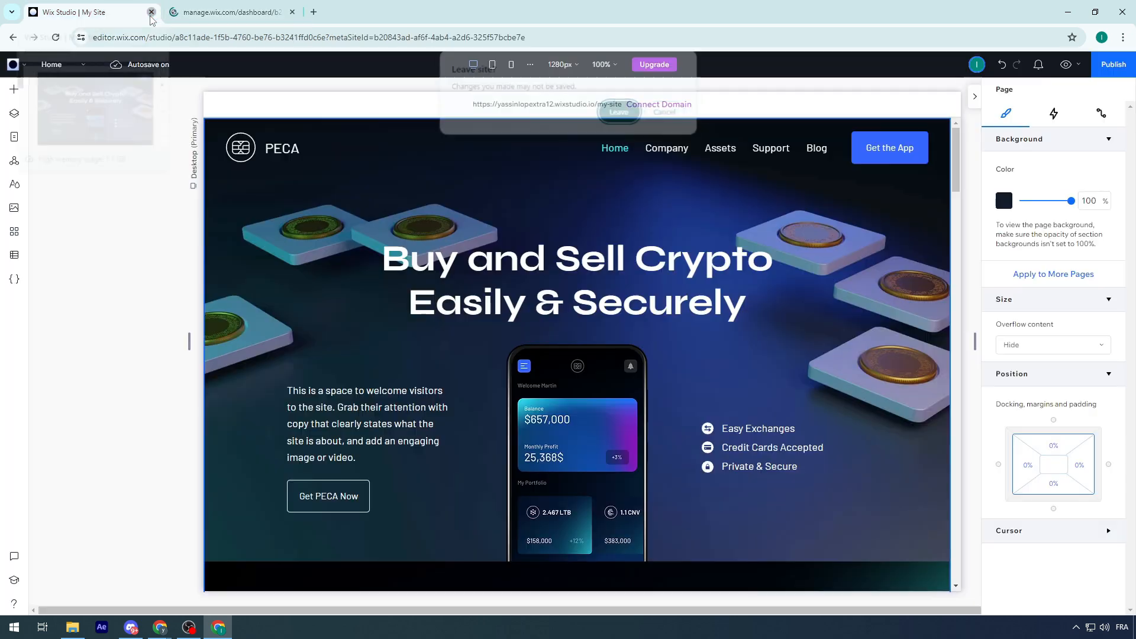
left_click(613, 116)
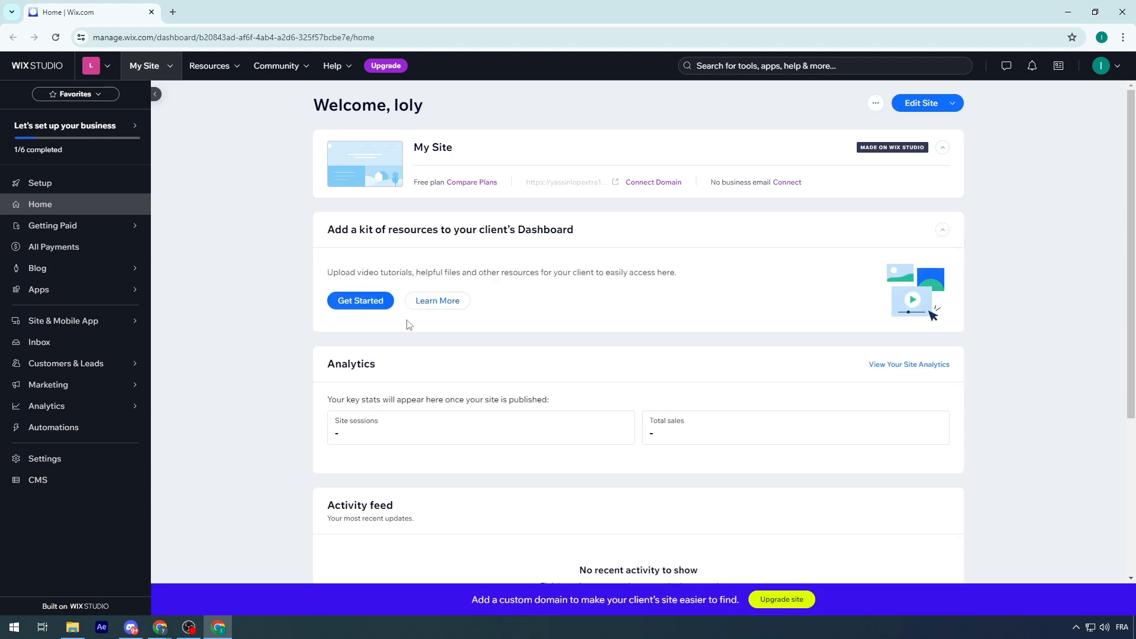
Go to Getting Paid, start connecting a payment method and open the further payment options.
left_click(62, 226)
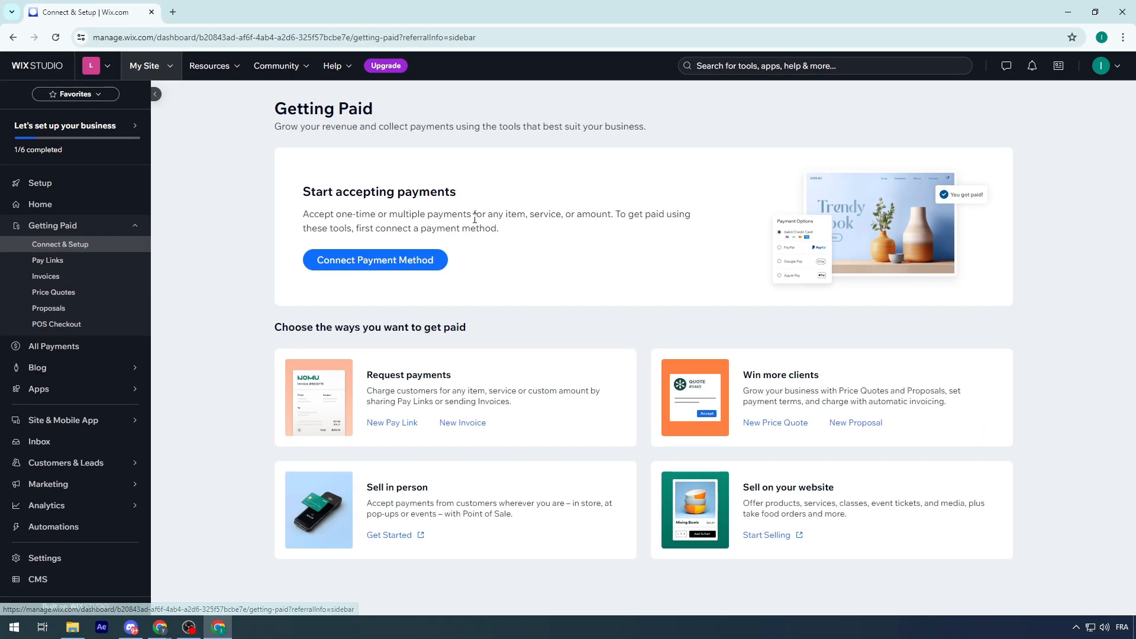
left_click(539, 329)
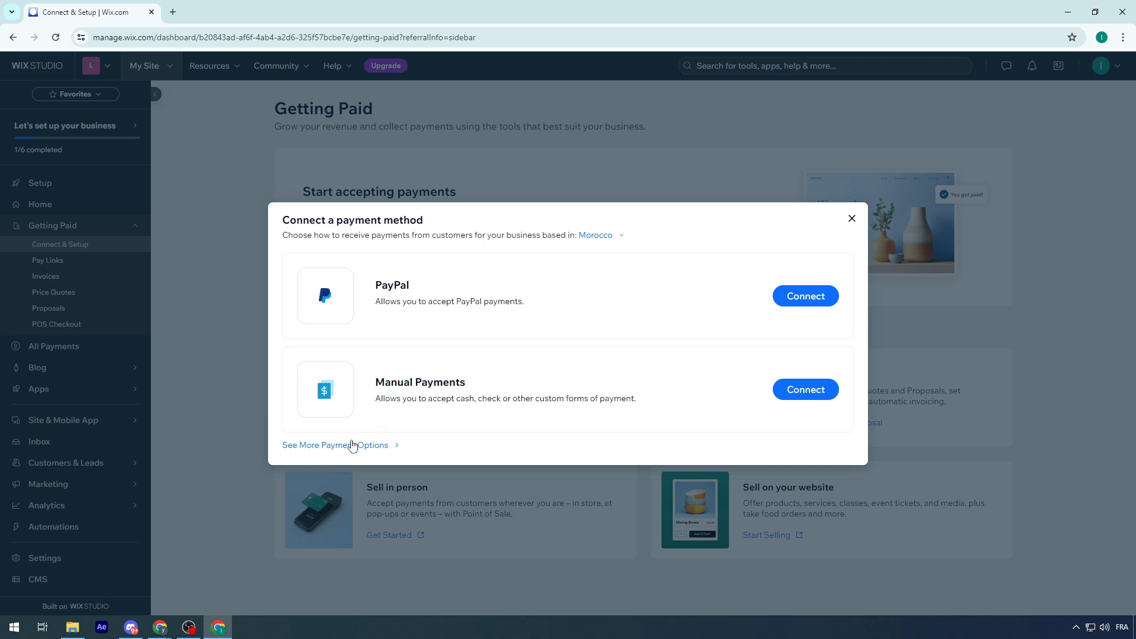
left_click(355, 445)
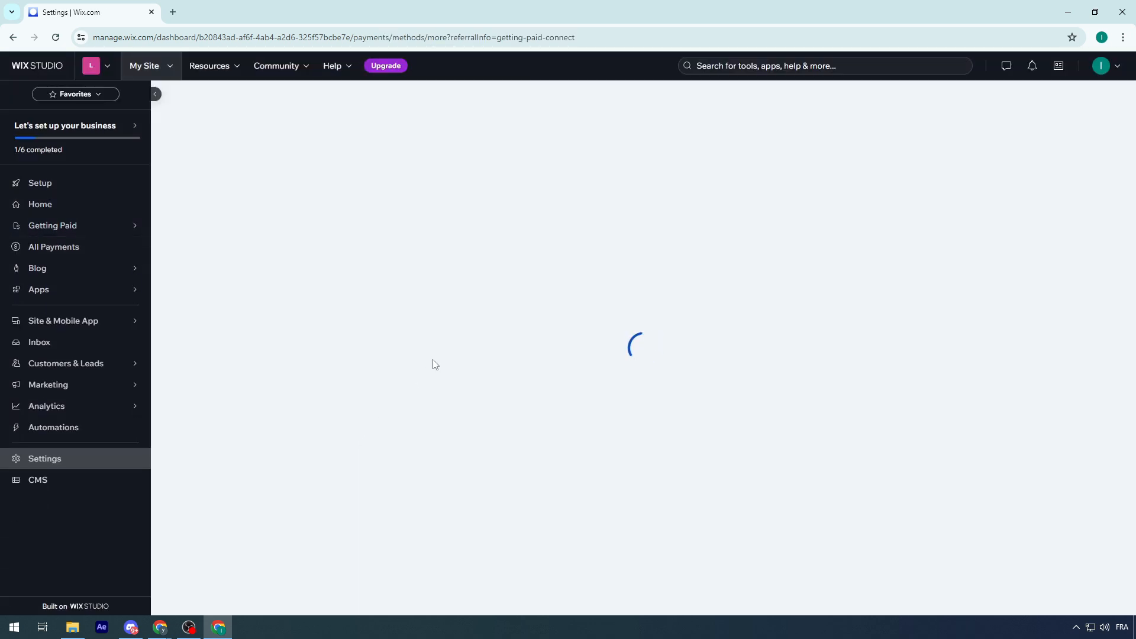